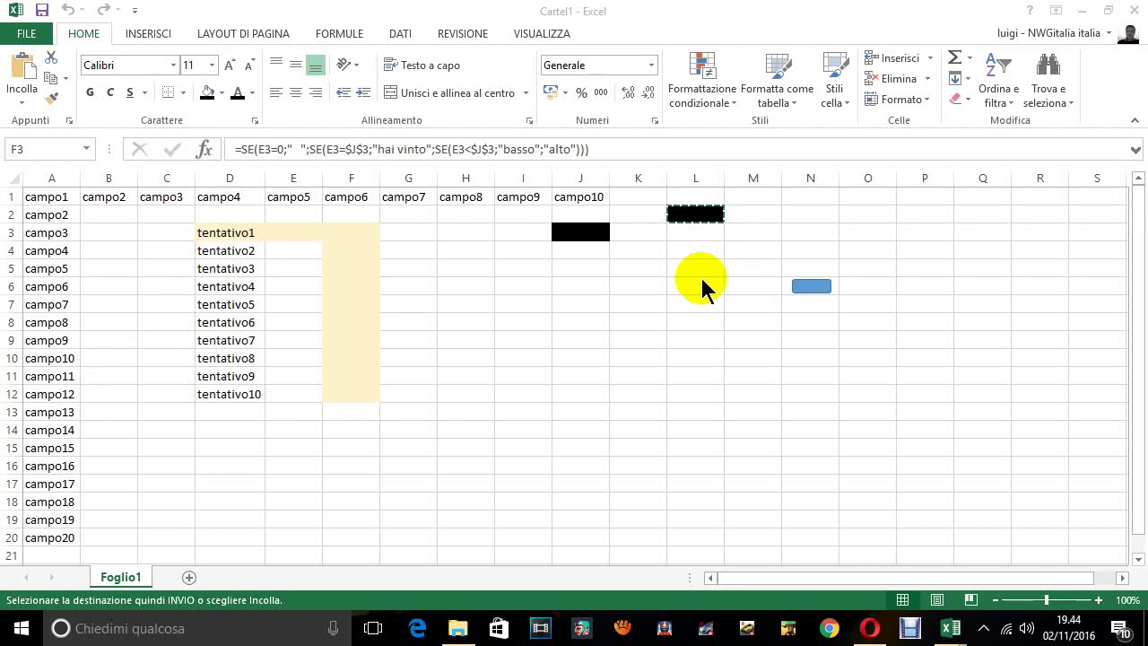
- Enter guesses 45, 35, 30, 21, 24, 26 and 28 down E3:E9 until F9 reads hai vinto
left_click(300, 232)
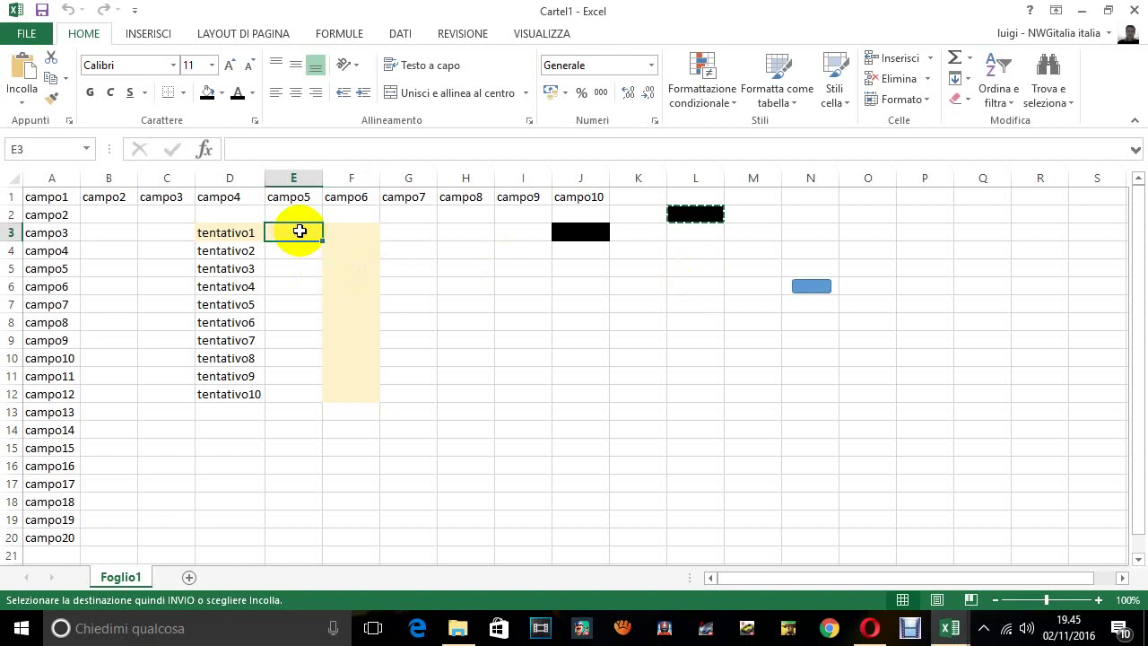
type("45")
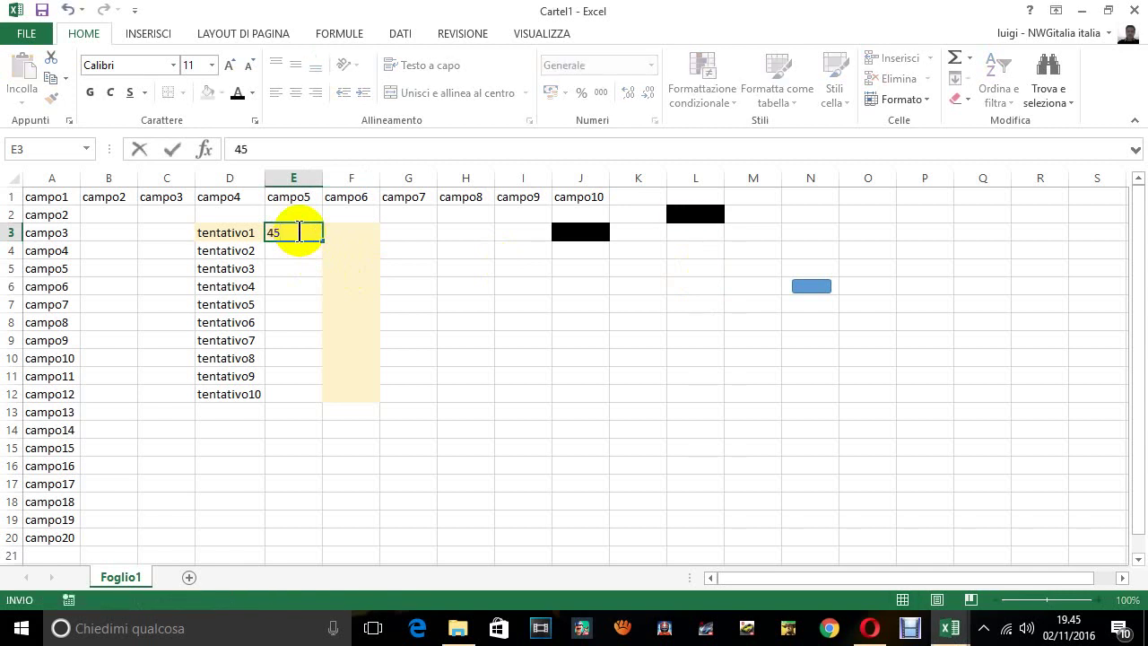
key("Return")
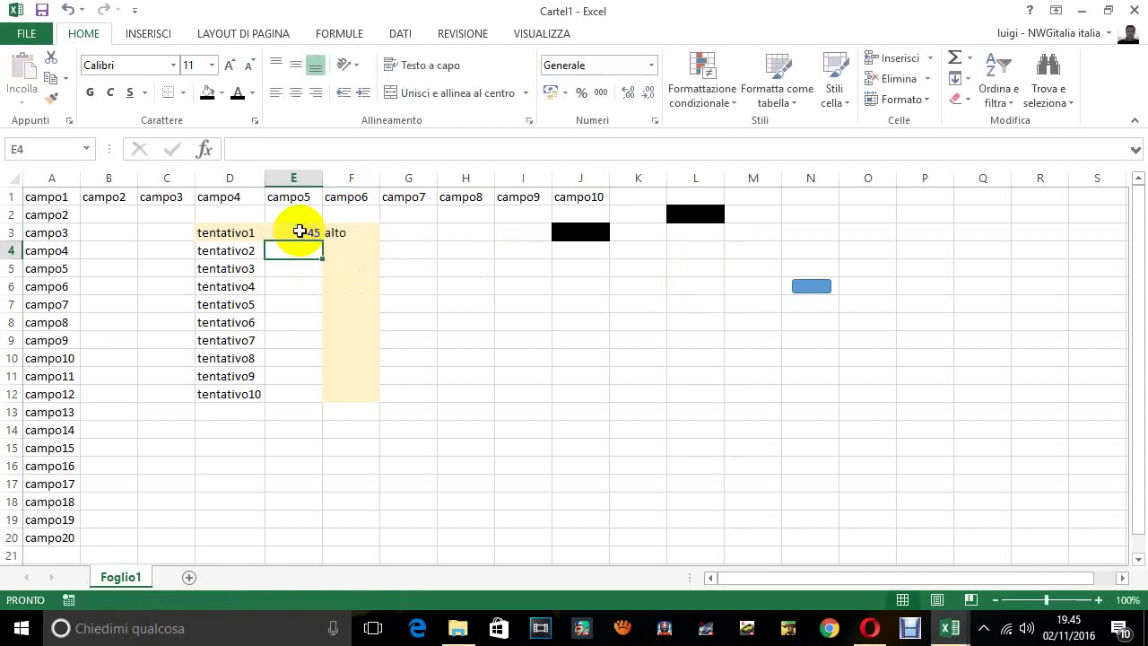
type("3")
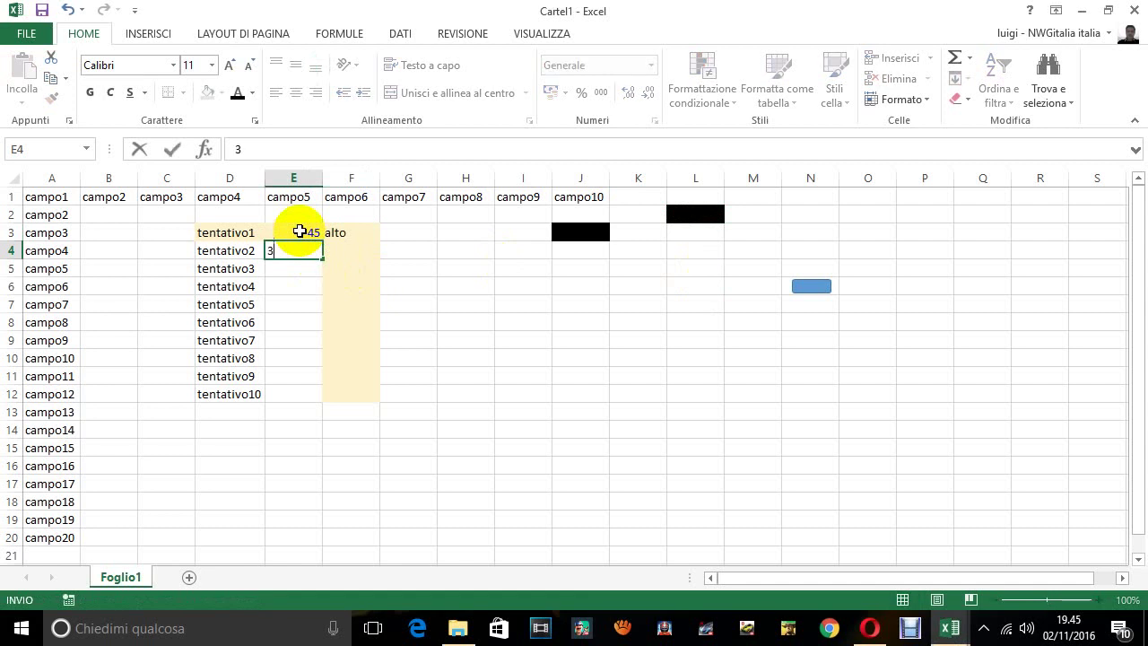
type("5")
key("Return")
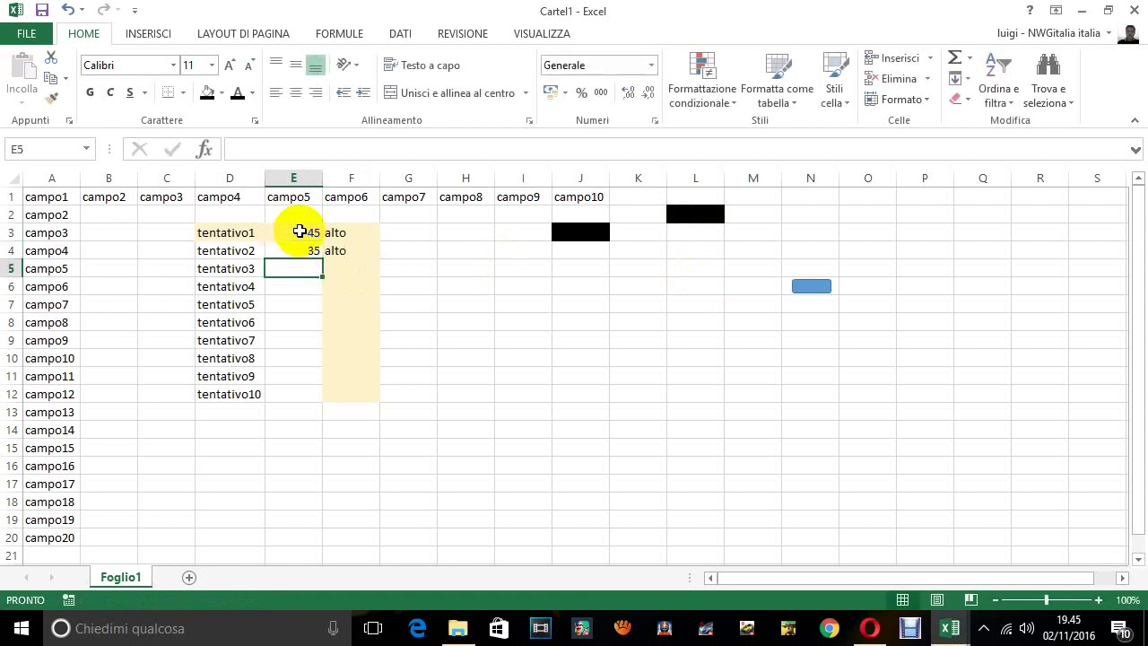
type("30")
key("Return")
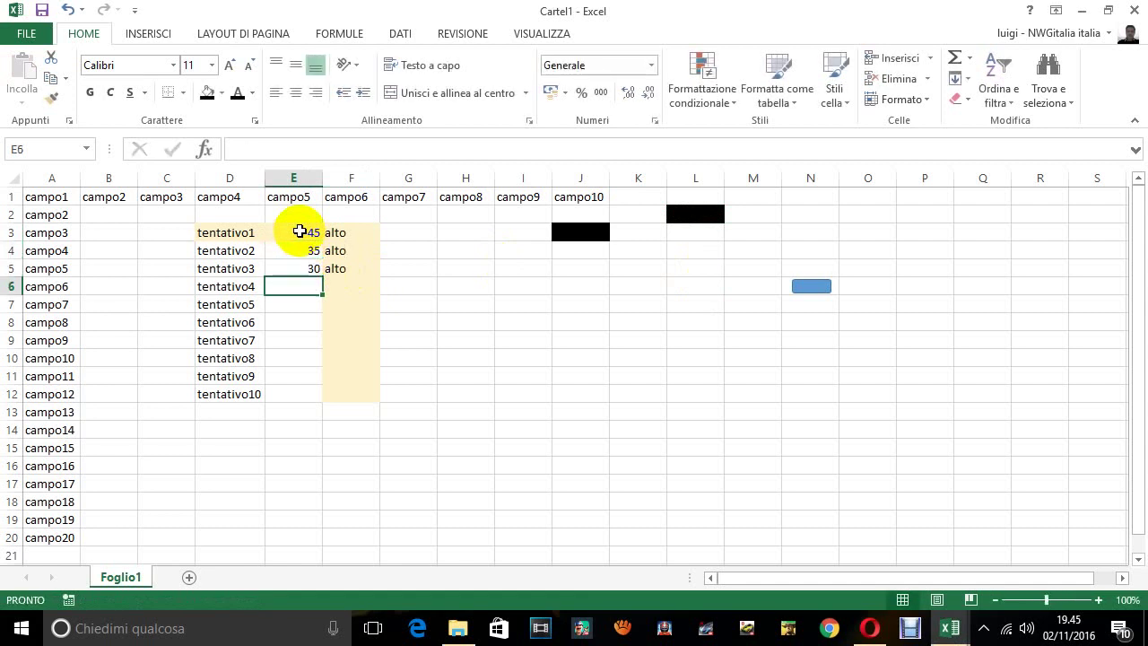
type("2")
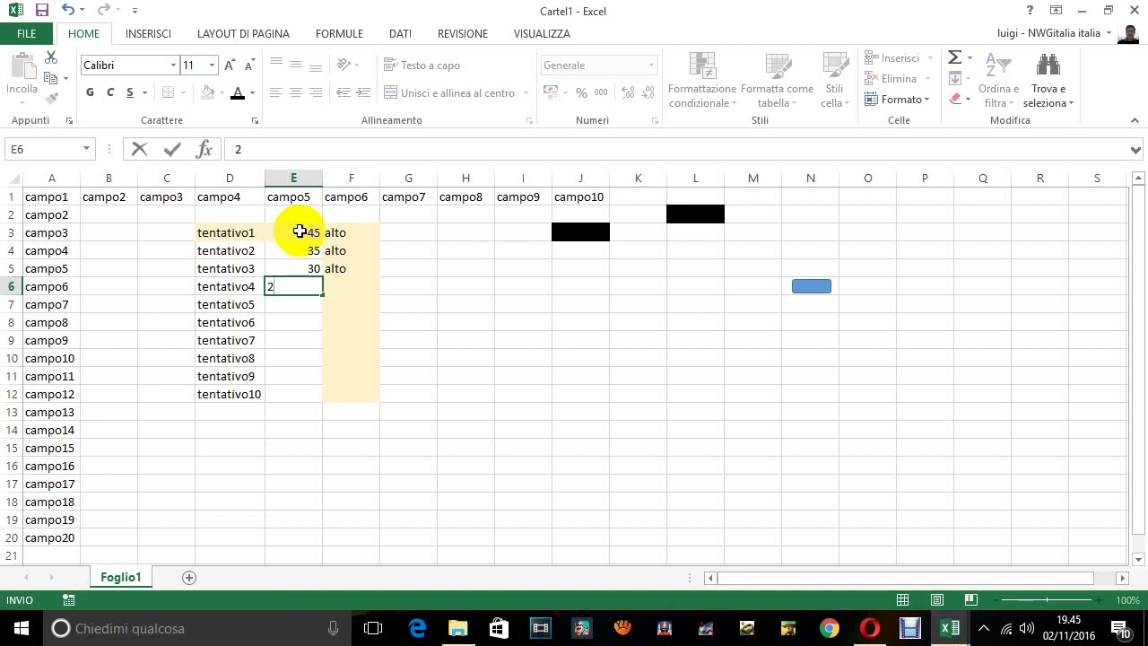
type("1")
key("Return")
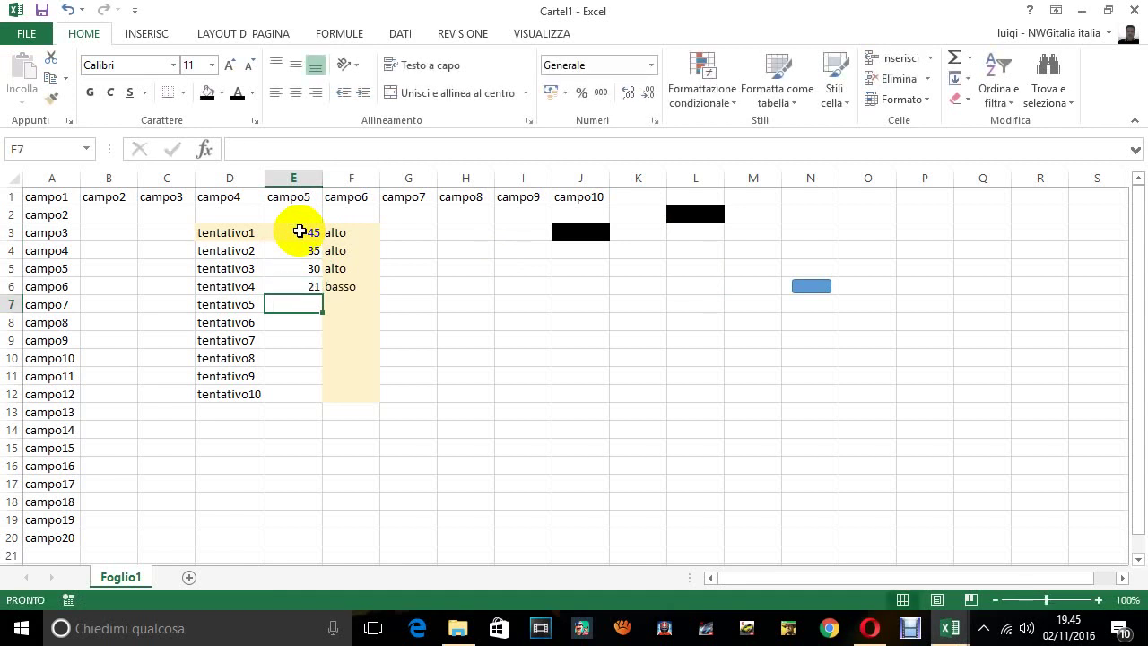
type("24")
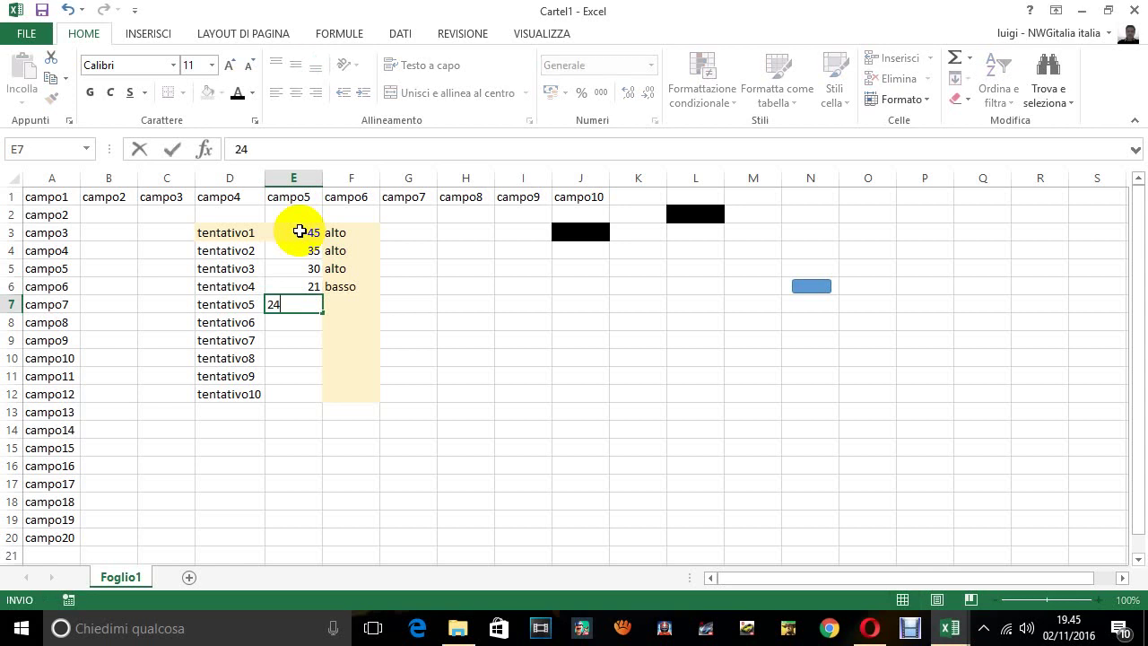
key("Return")
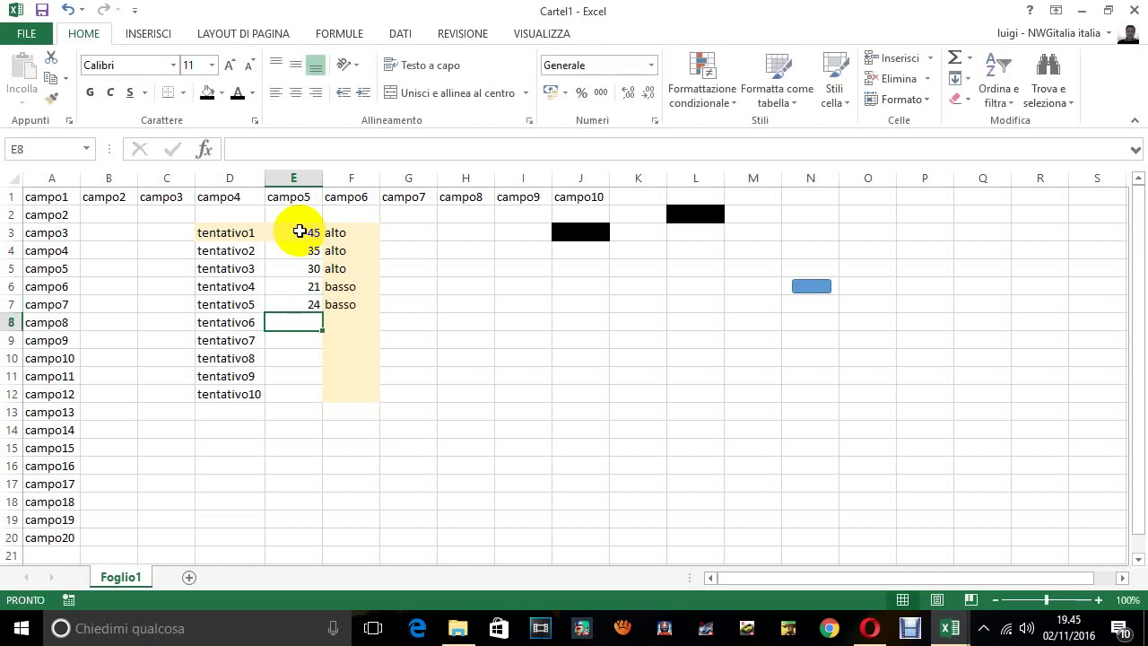
type("2")
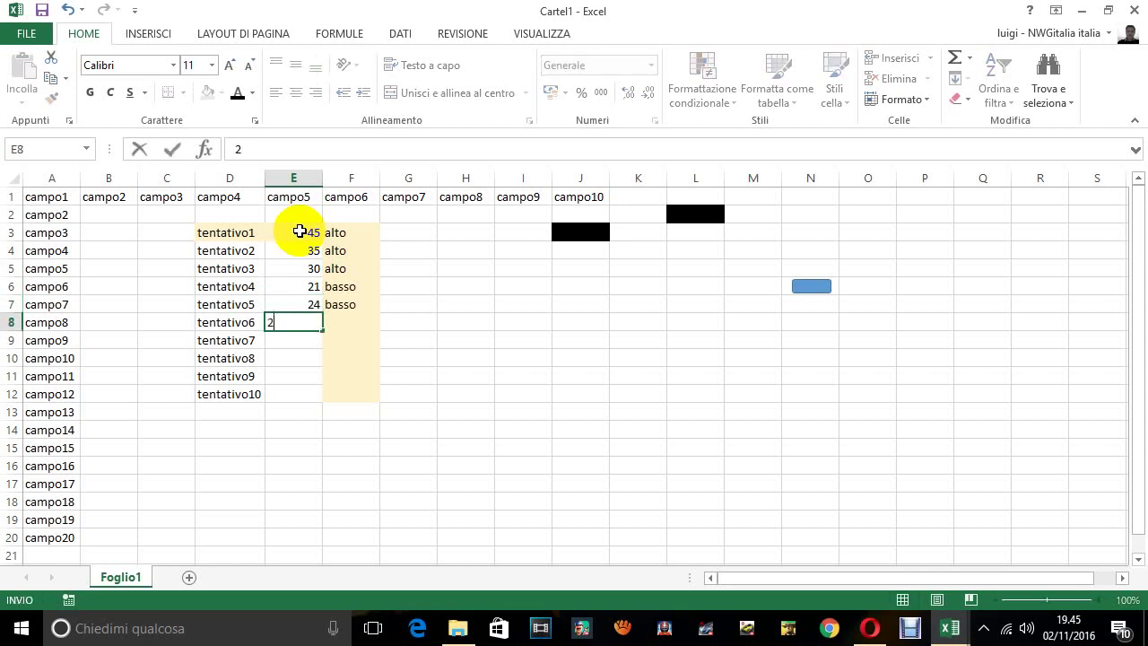
type("6")
key("Return")
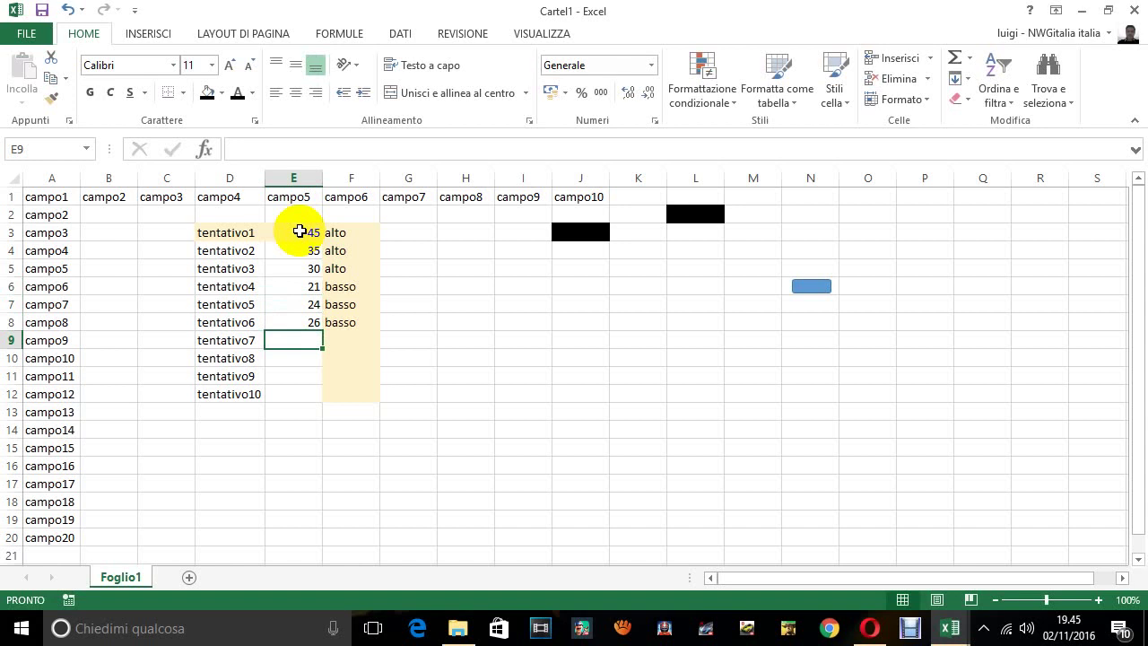
type("28")
key("Return")
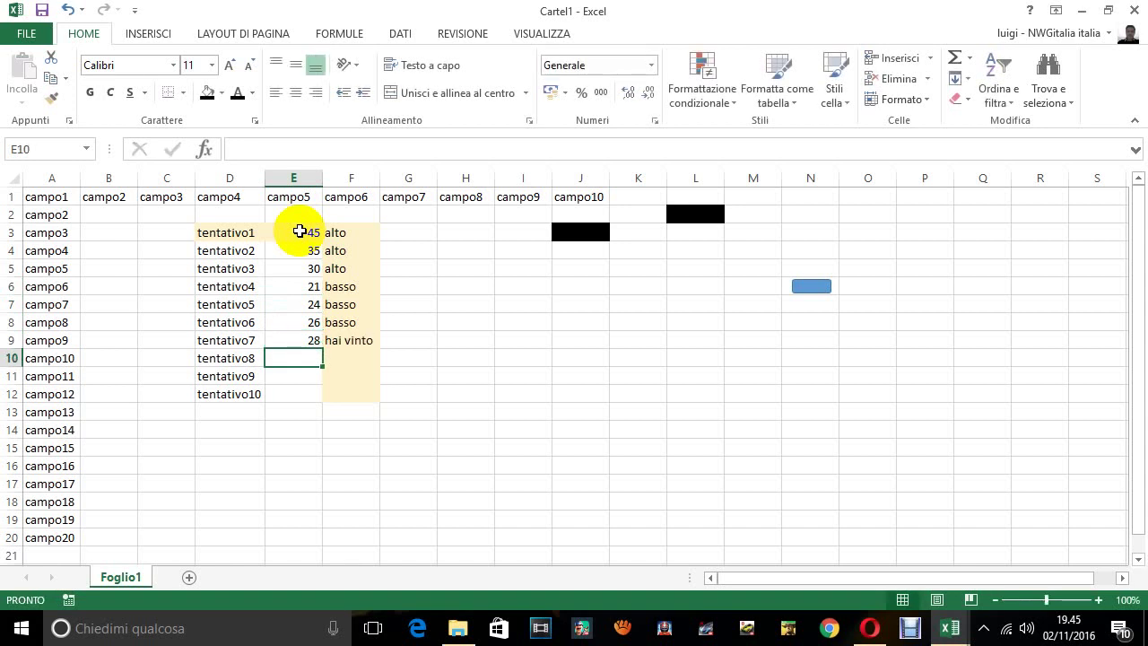
- Reset the game and start a new round with guesses 40, 45 and 50 in E3:E5
left_click(812, 287)
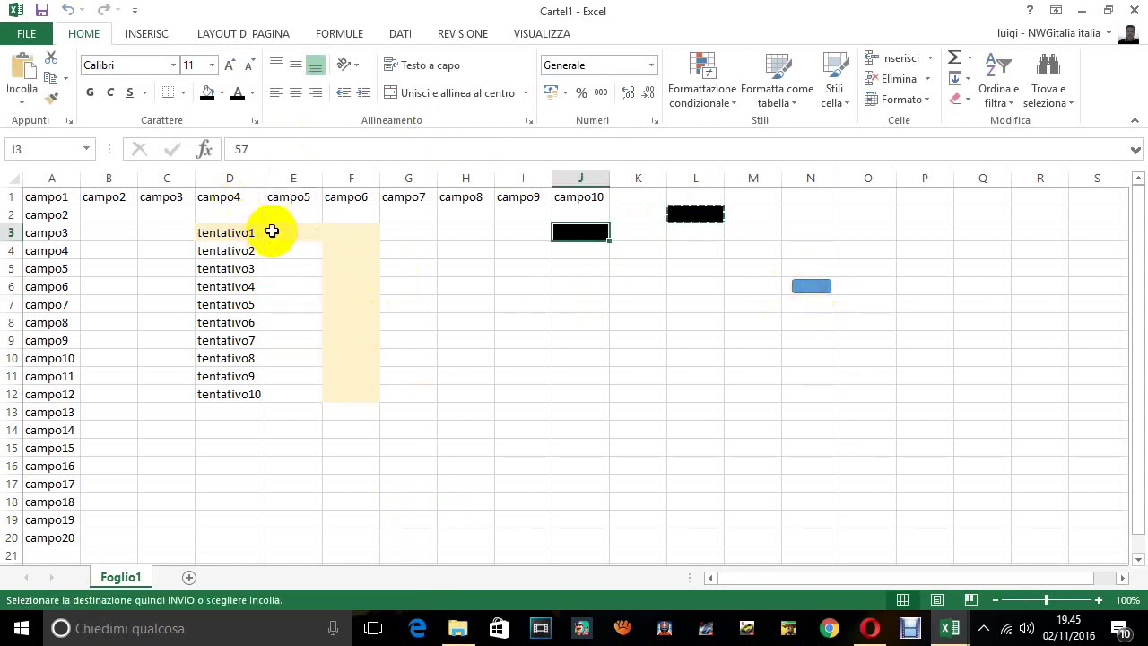
left_click(299, 236)
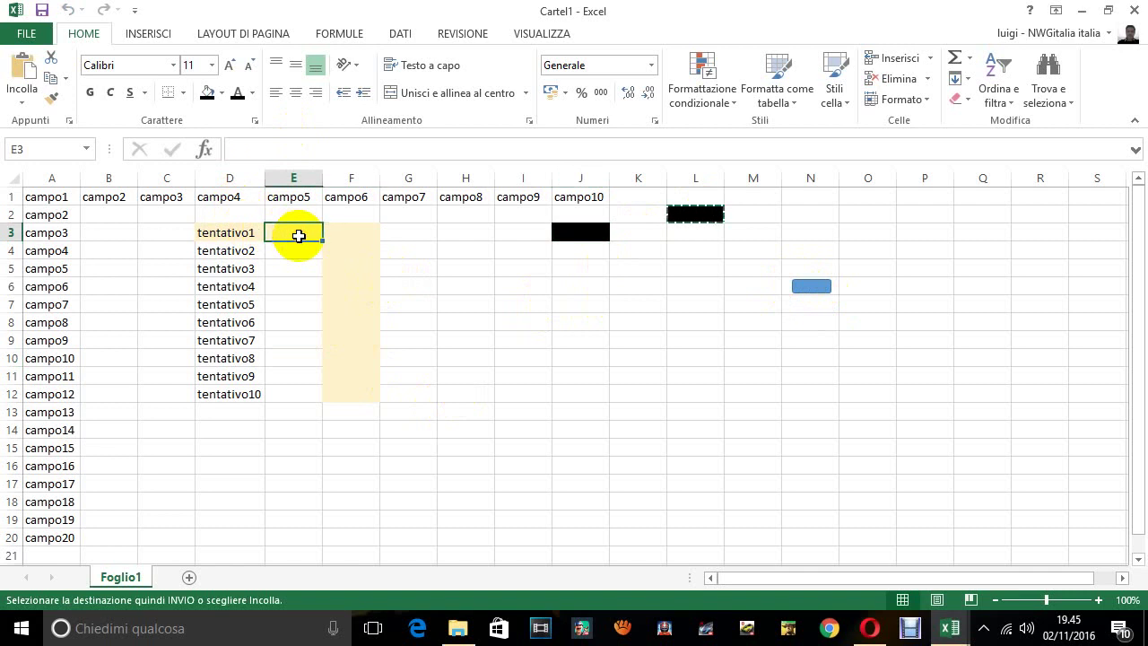
type("40")
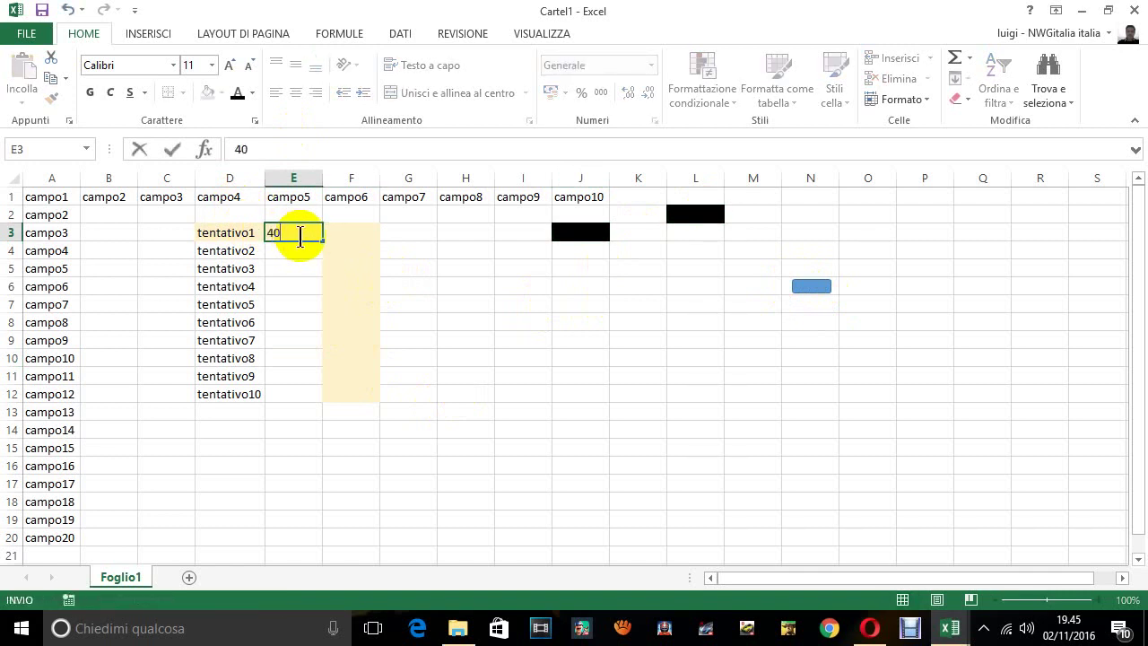
key("Return")
type("4")
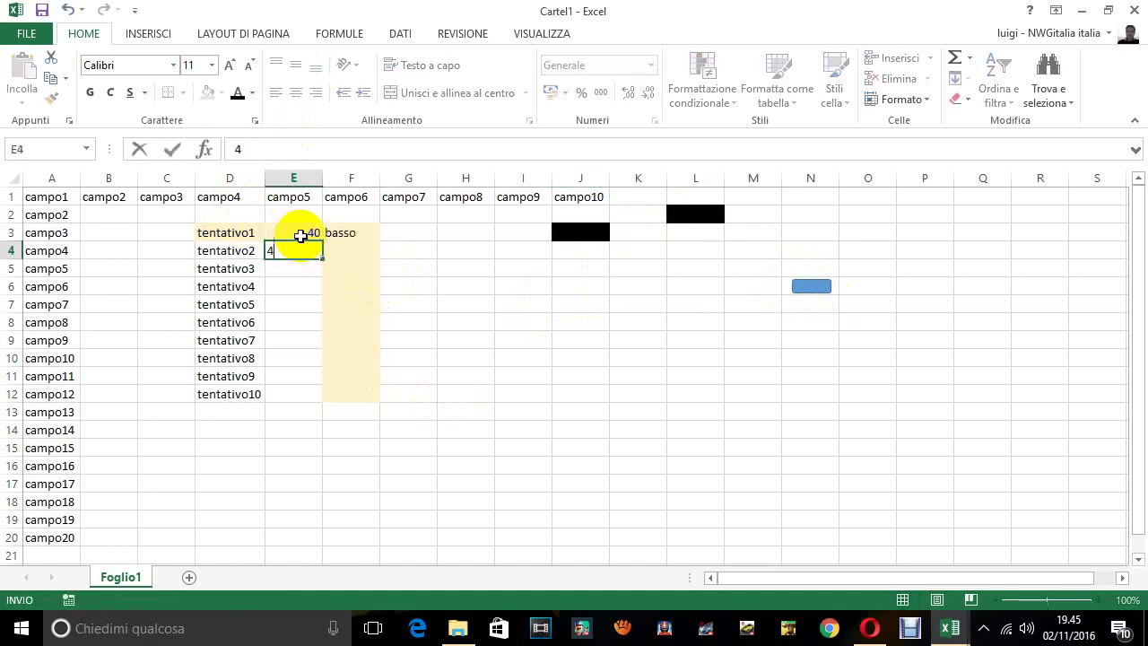
type("5")
key("Return")
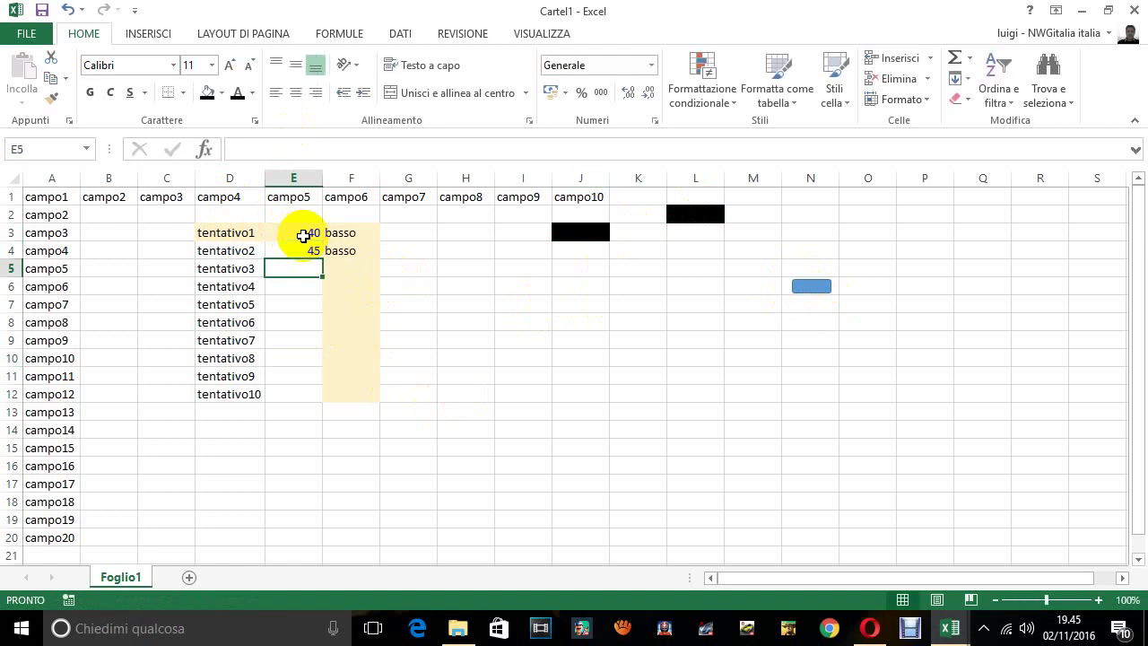
type("50")
key("Return")
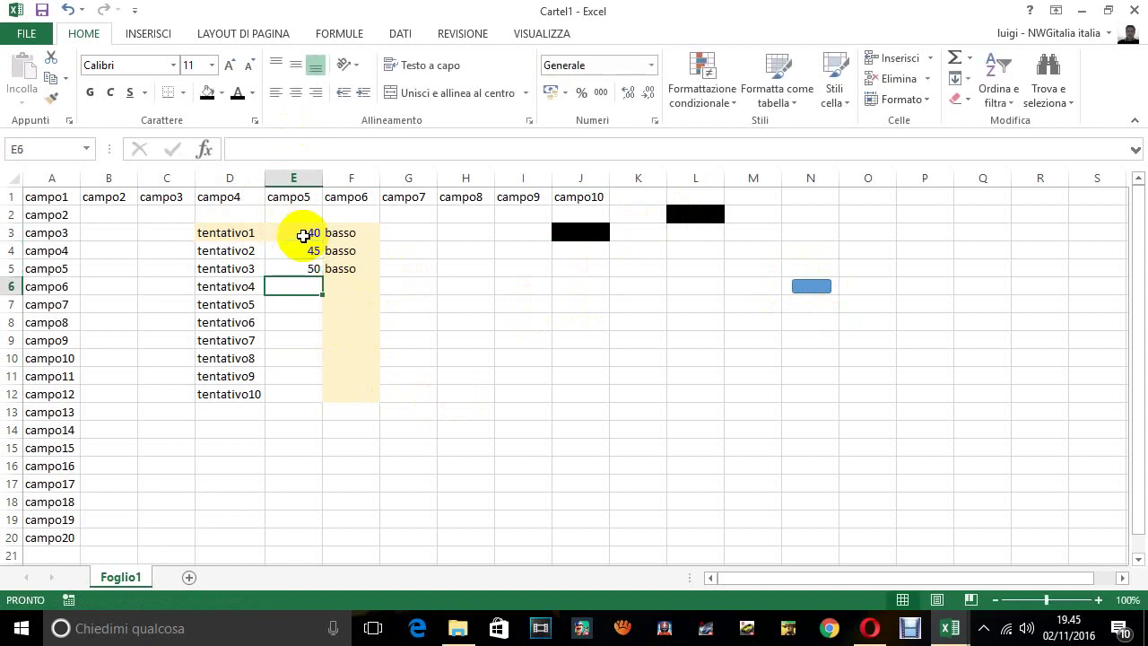
- Continue with guesses 55, 60, 56 and 57, reaching hai vinto at 57
type("55")
key("Return")
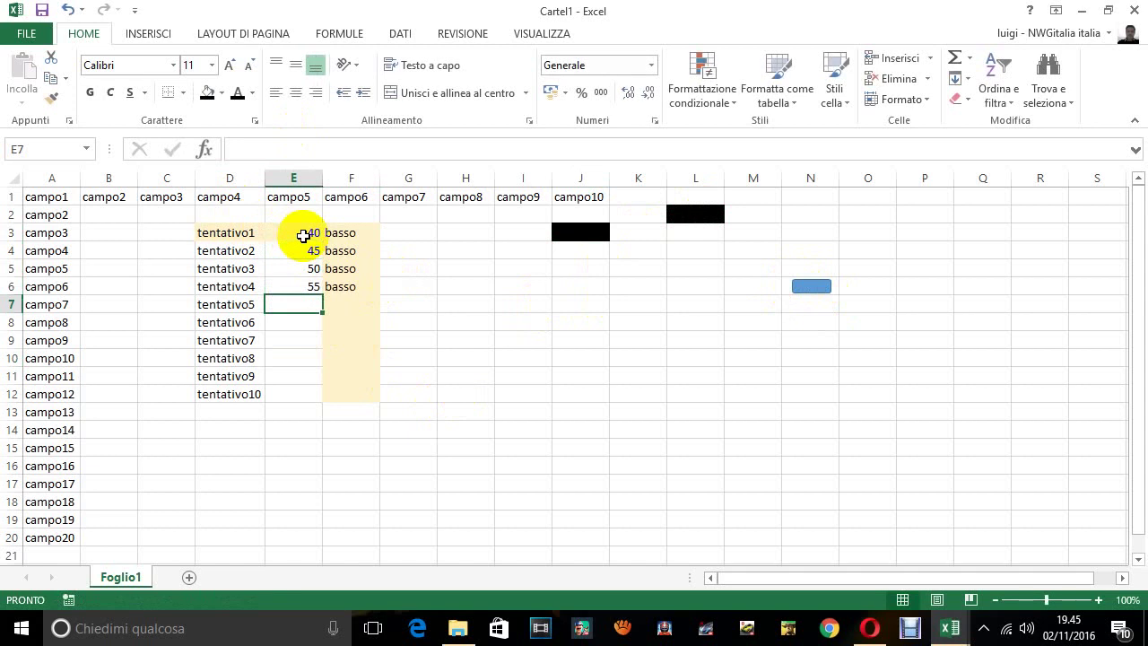
type("6")
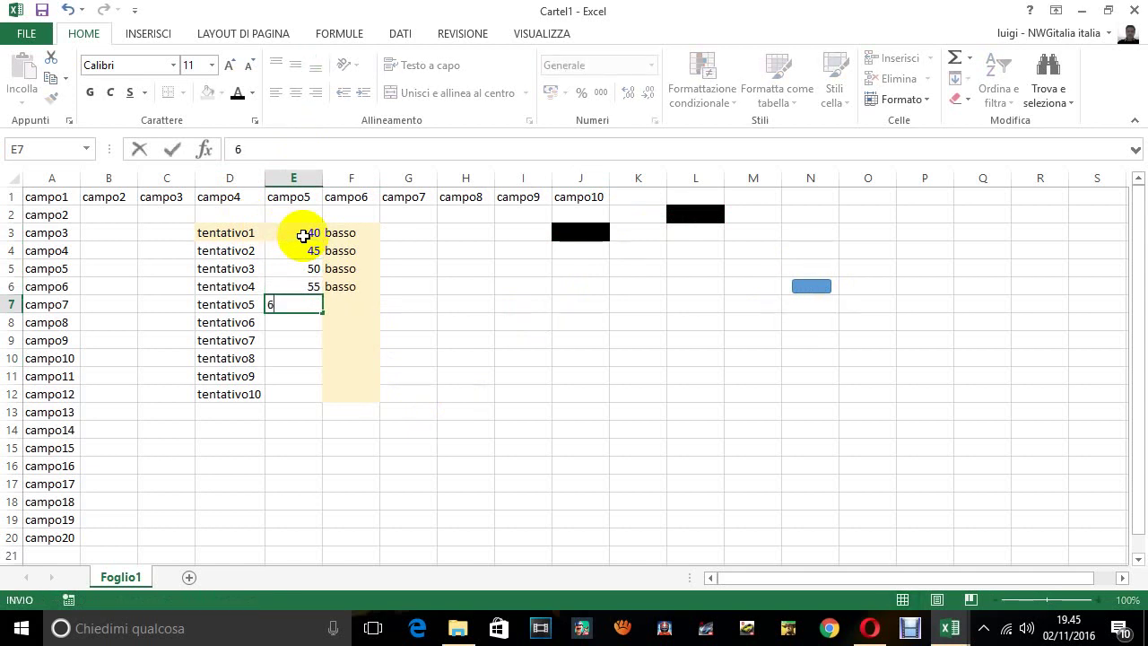
type("0")
key("Return")
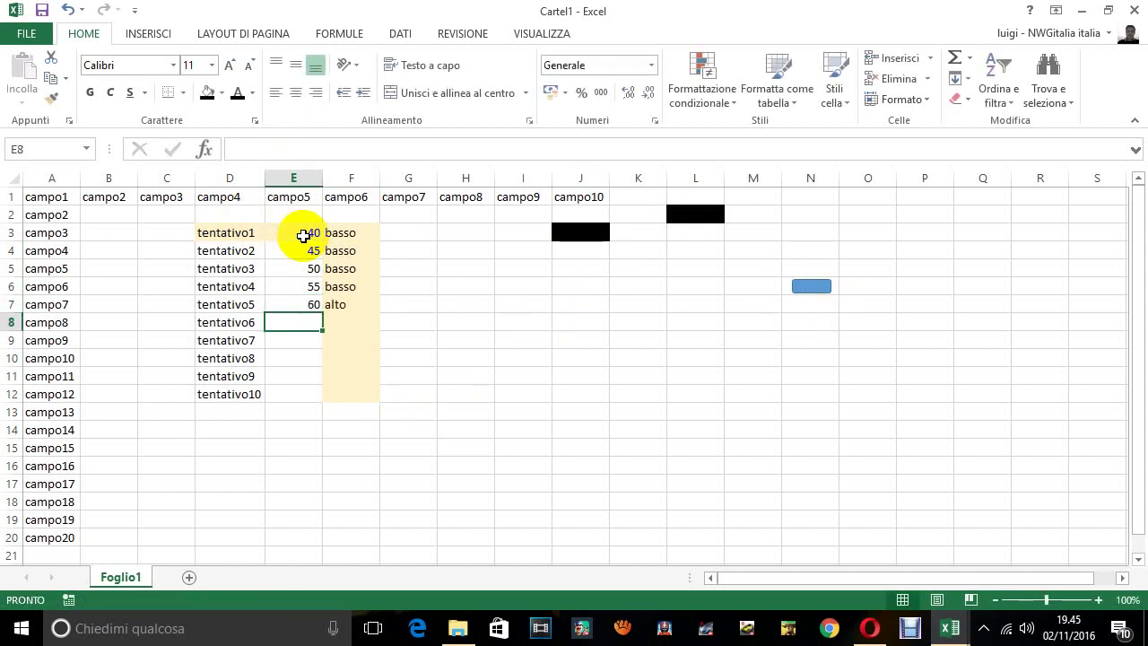
type("5")
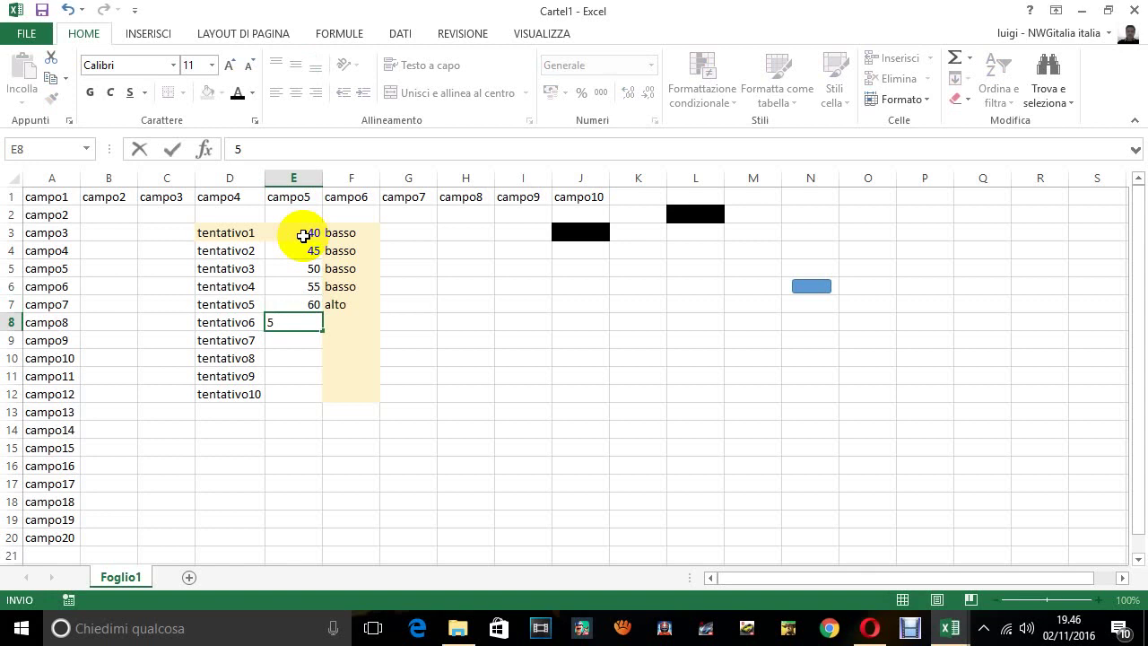
type("6")
key("Return")
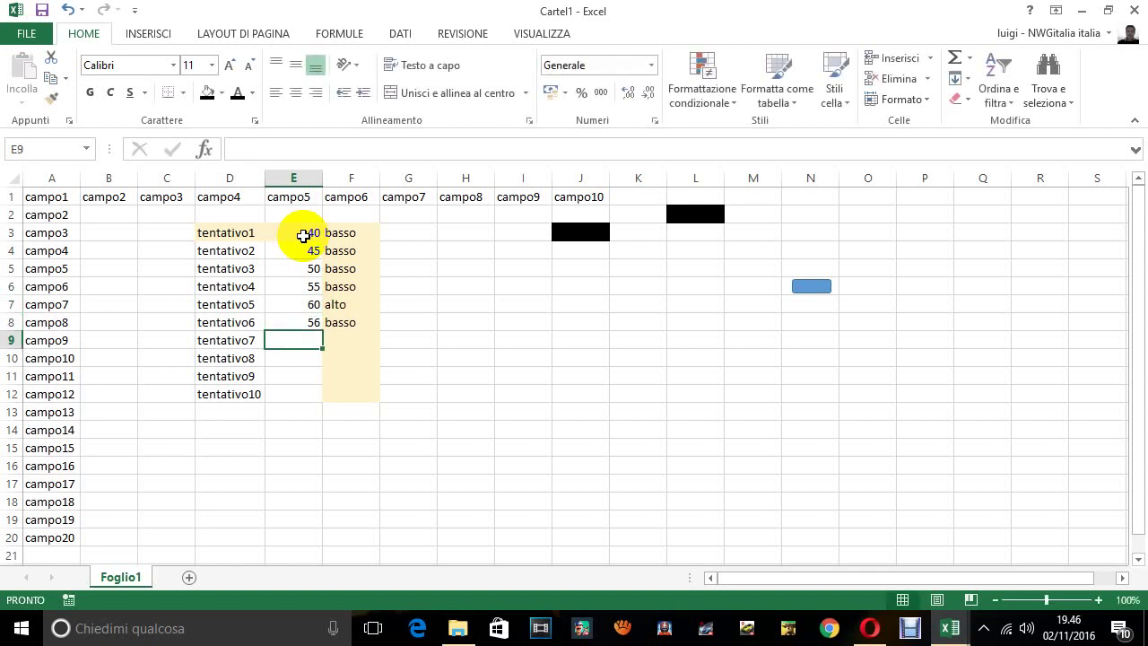
type("57")
key("Return")
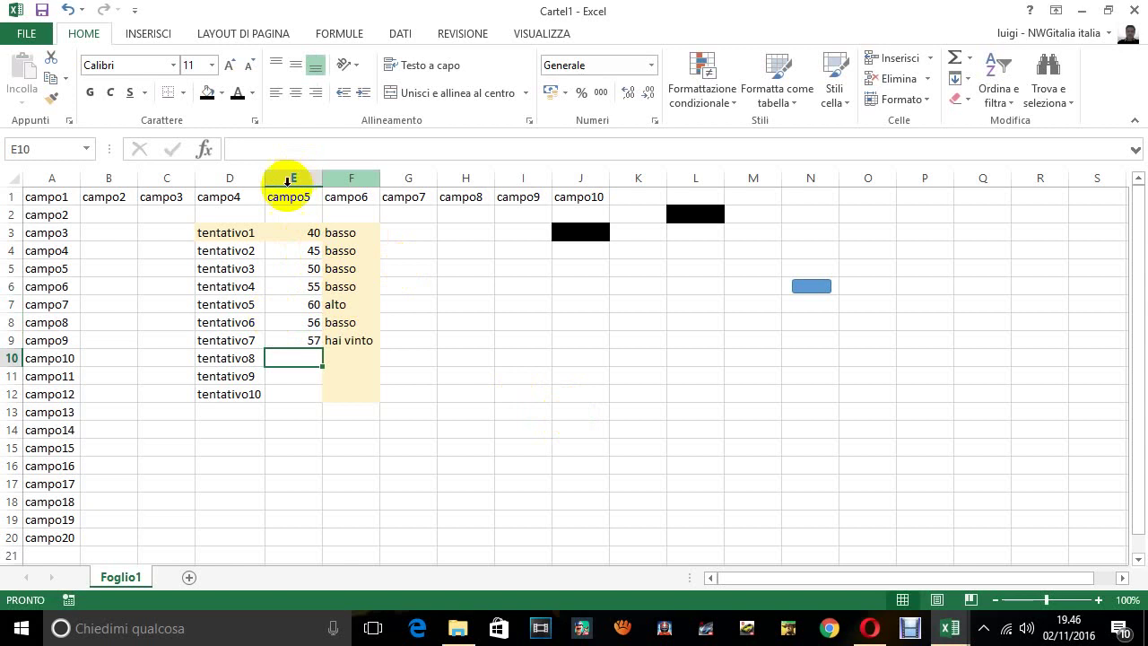
- Inspect the hint formula in F9, the winning guess in E9 and the secret in J3
left_click(337, 342)
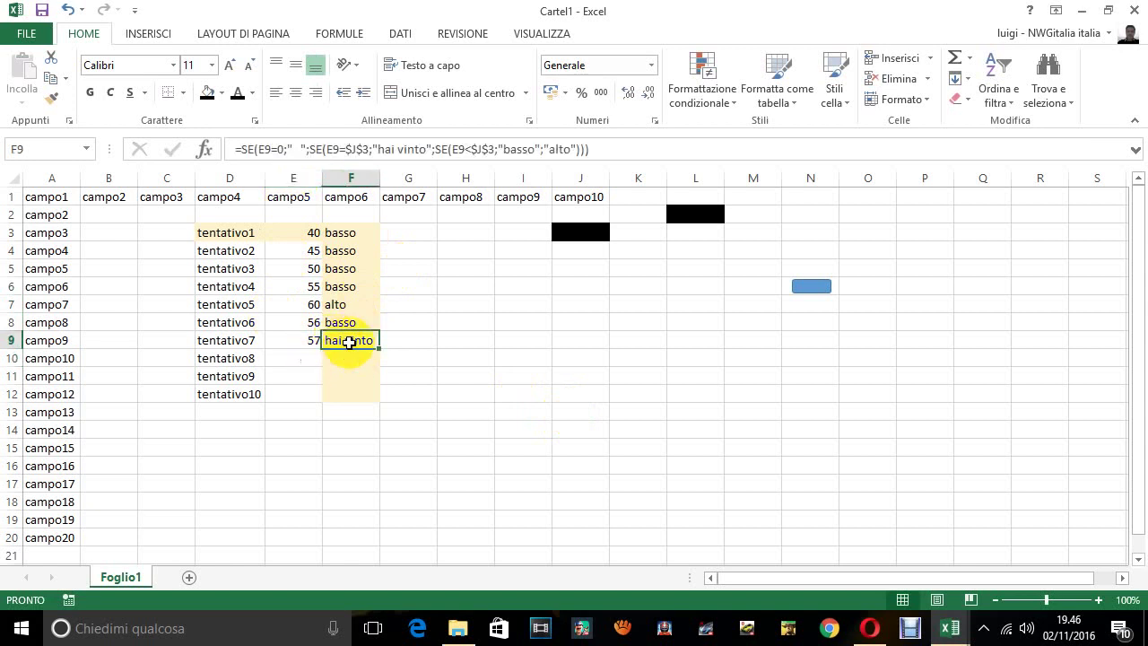
left_click(304, 341)
left_click(352, 341)
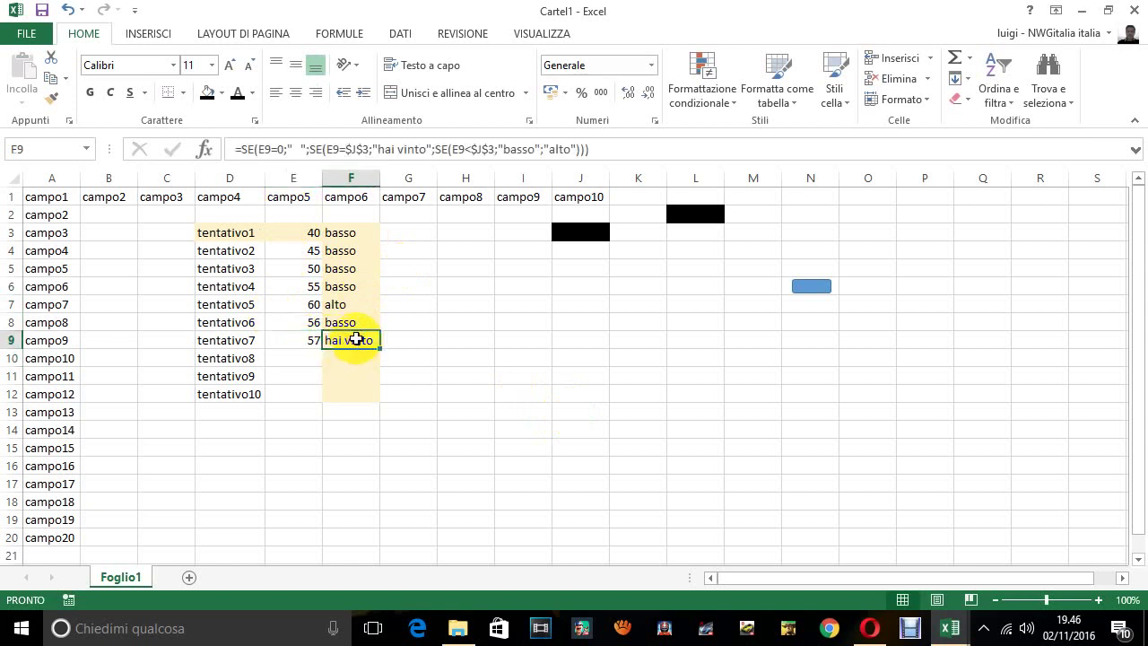
left_click(586, 234)
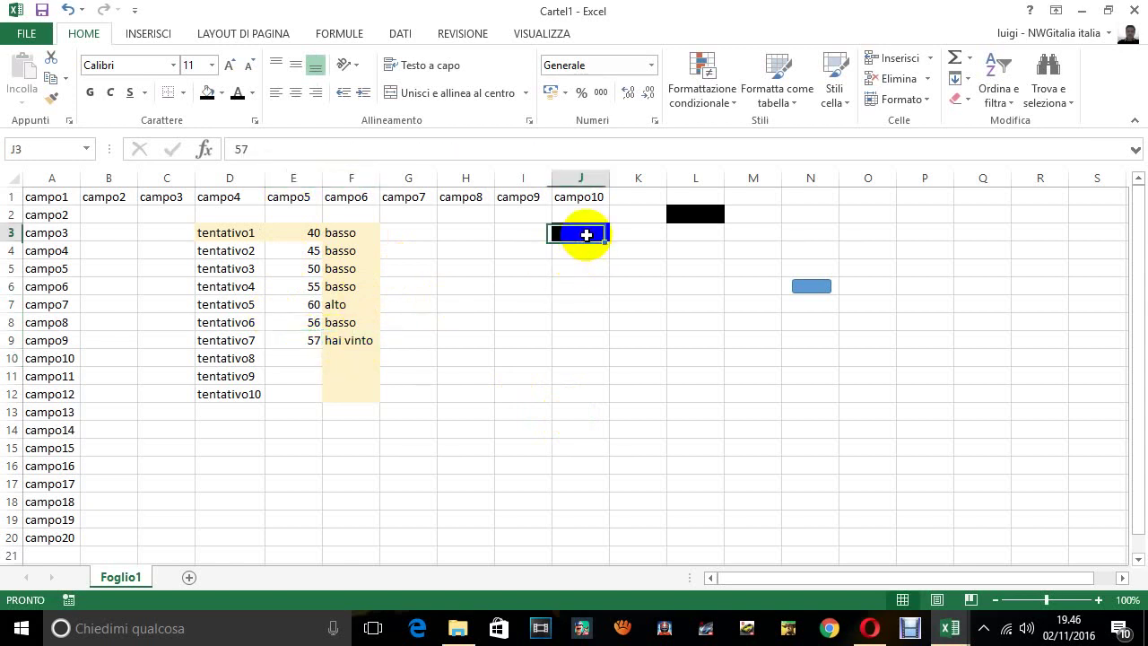
- Leave J3's black fill unchanged and reset the game to clear E3:F9
left_click(222, 92)
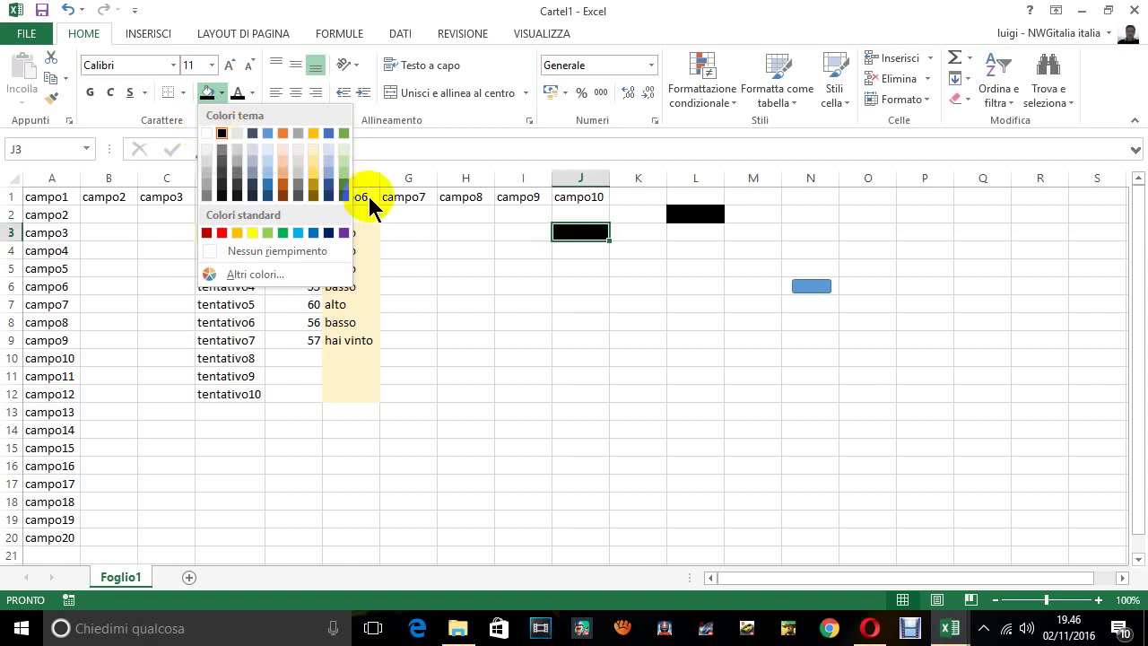
left_click(431, 238)
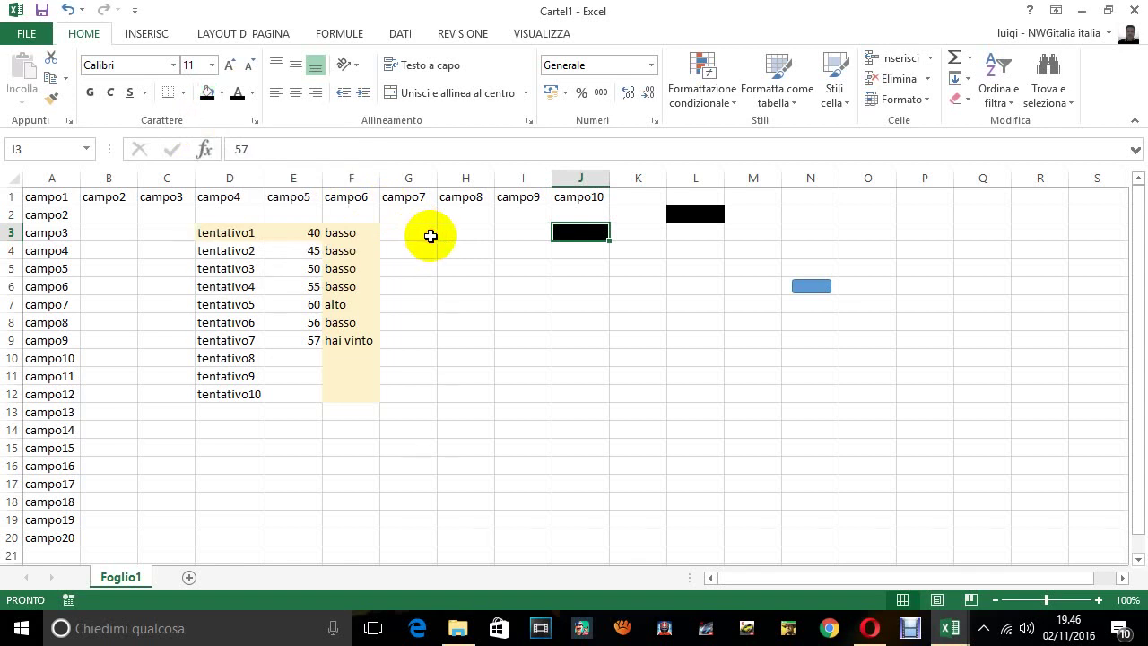
left_click(812, 286)
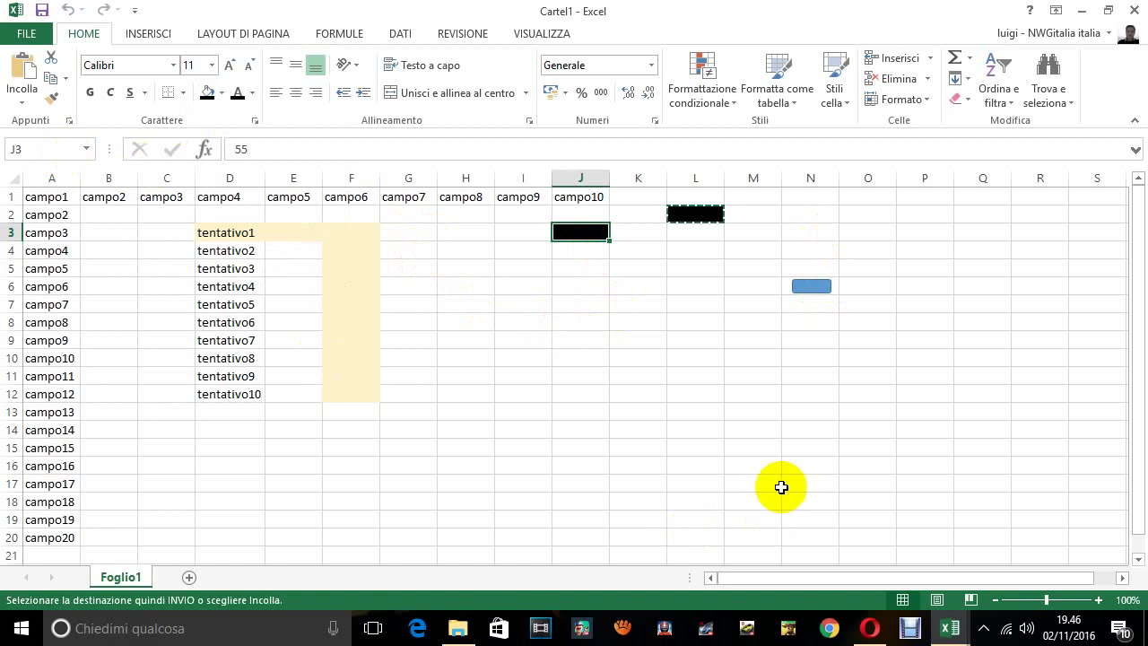
- Write 'come avrai potuto notare ogni volta che premo sul pulsante blu' in I10
left_click(519, 361)
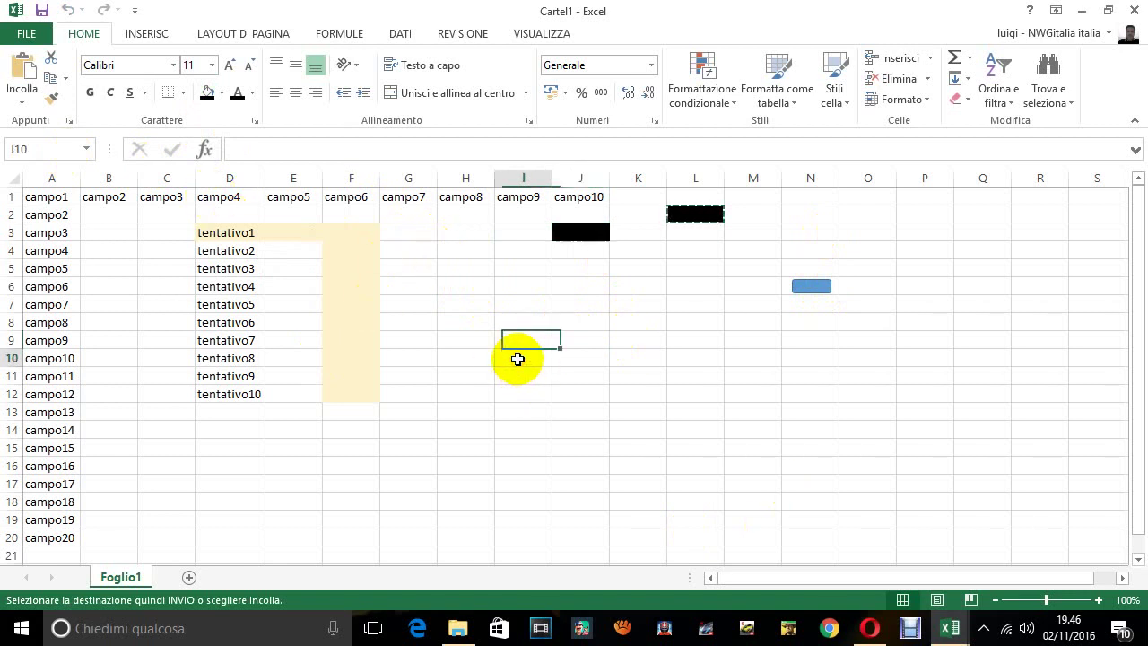
type("coe")
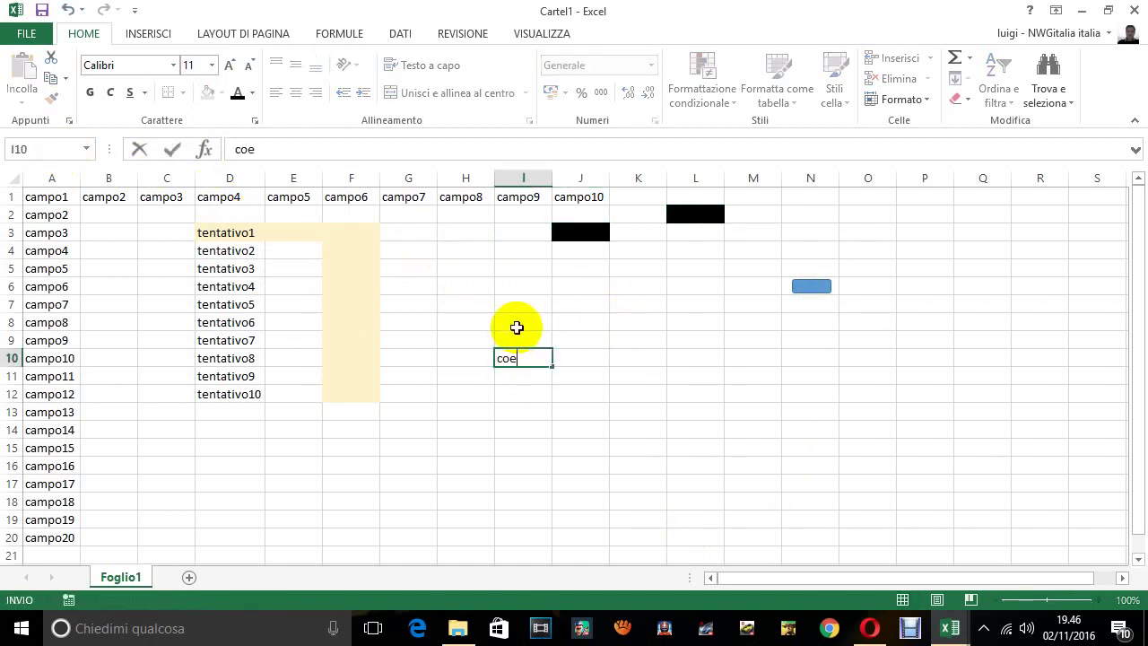
type("m a")
key("BackSpace")
key("BackSpace")
key("BackSpace")
key("BackSpace")
type("me av")
type("rai pot")
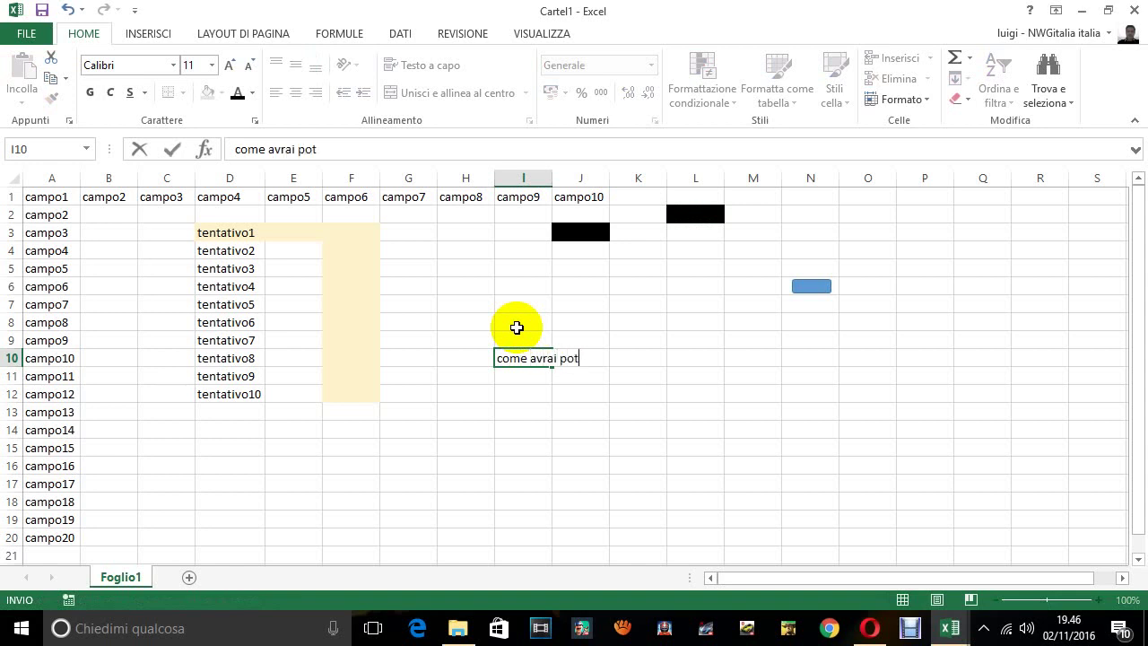
type("uto notare ")
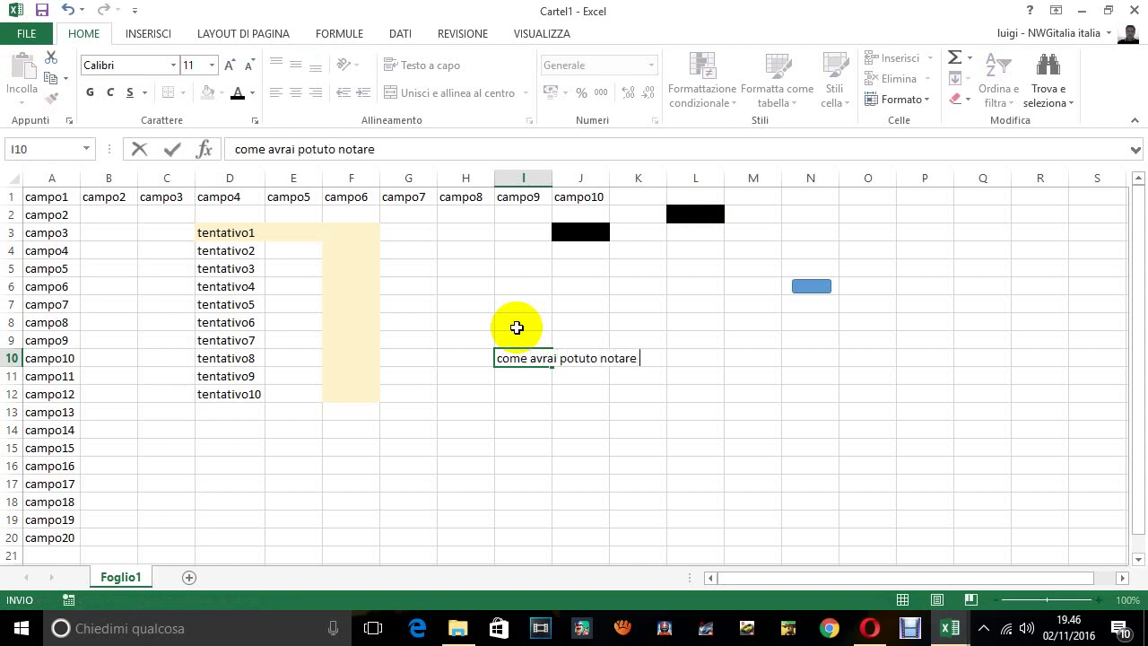
type("ogni")
type(" volta che")
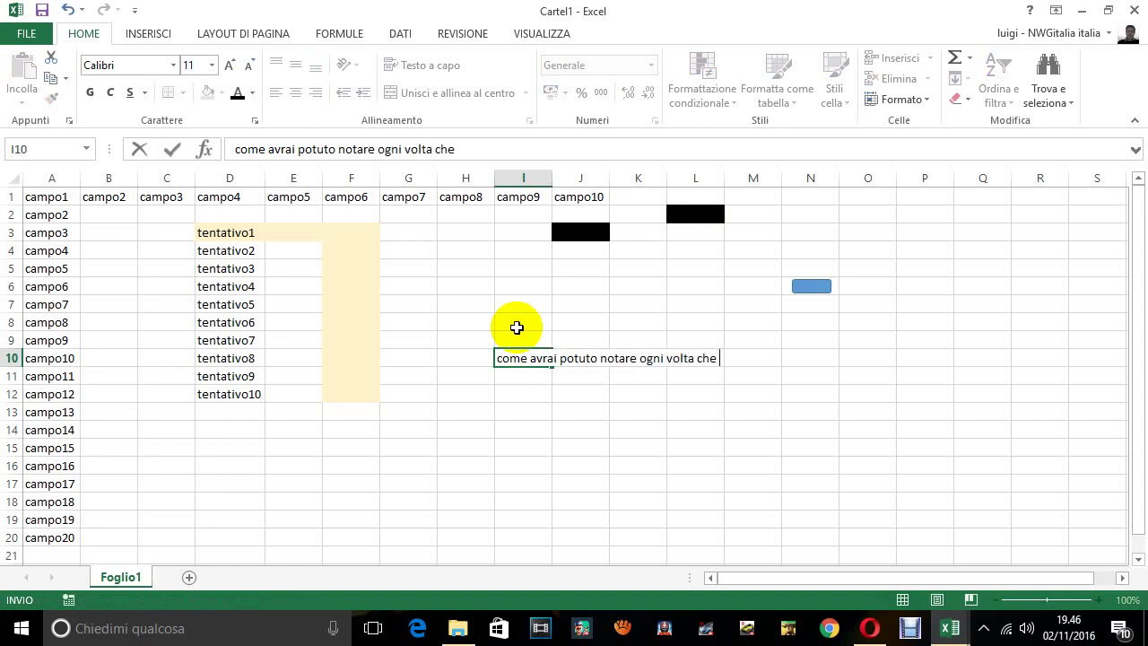
type(" premo su")
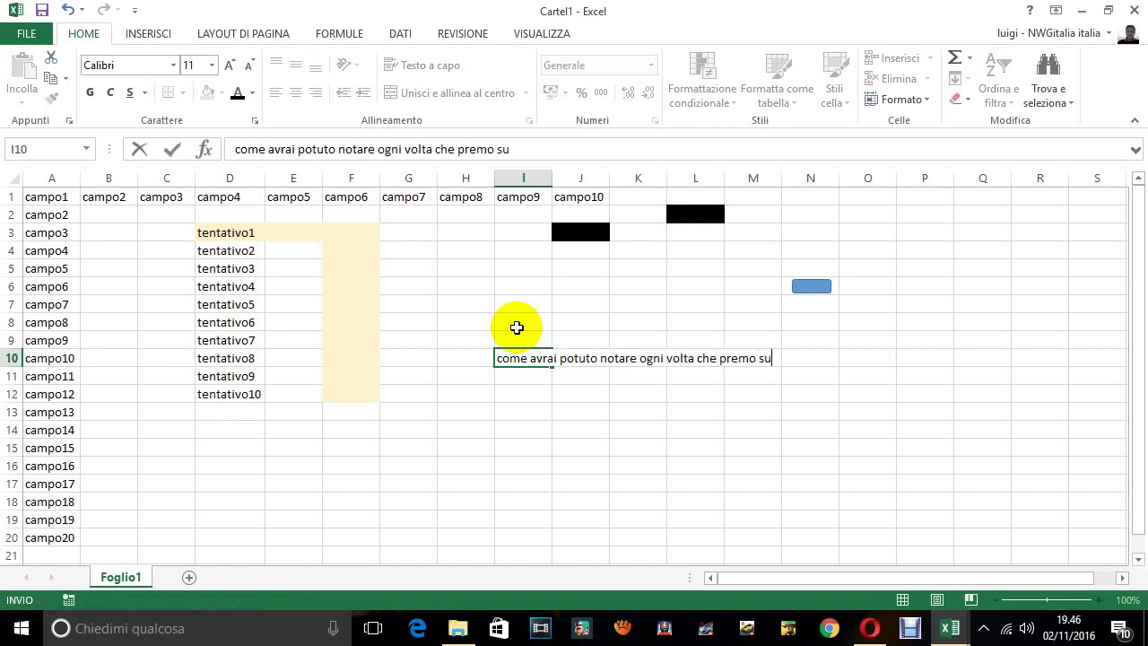
type("l pulsan")
type("te blu")
key("Return")
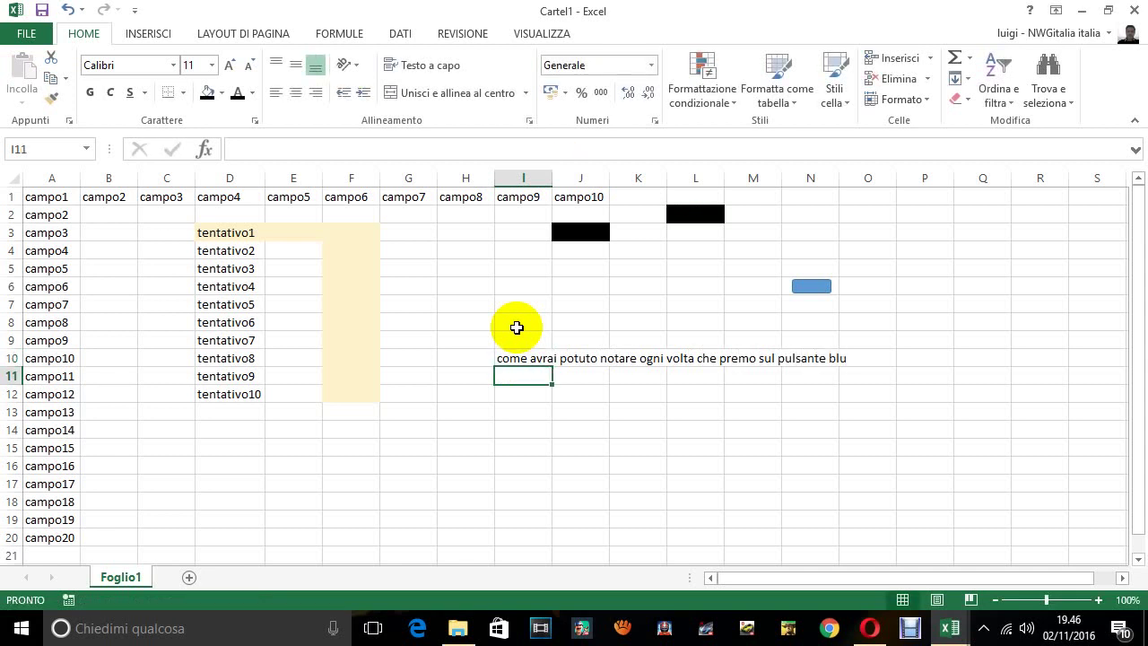
- Write 'si azzera tutto e il gioco ricomincia daccapo.' in I11
type("si")
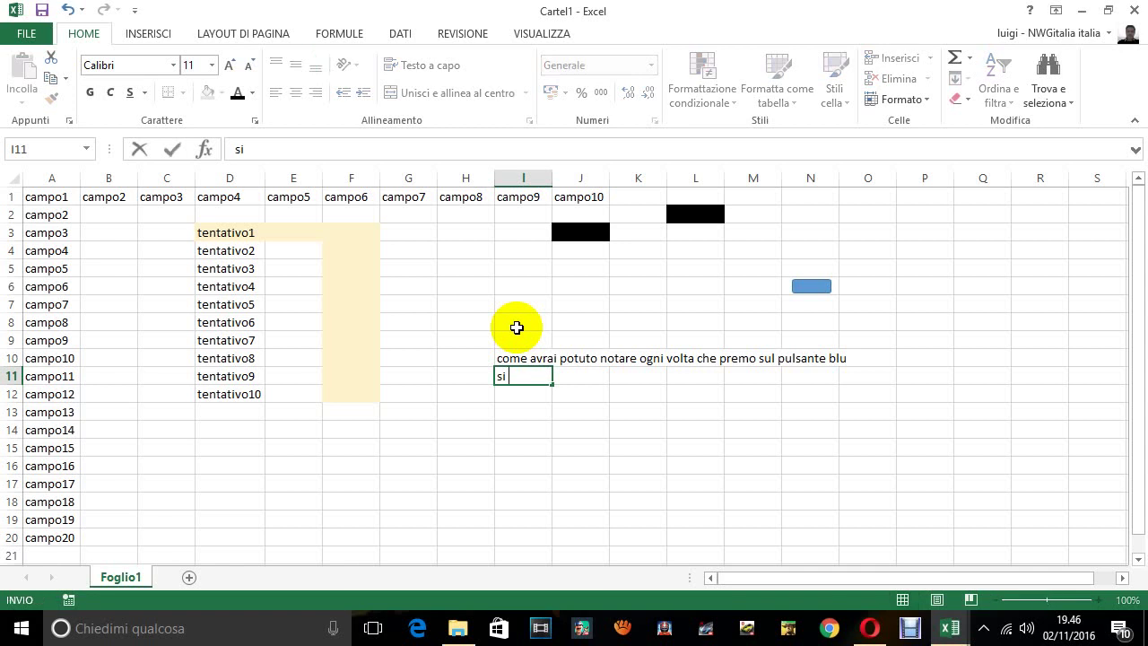
type(" azzera tu")
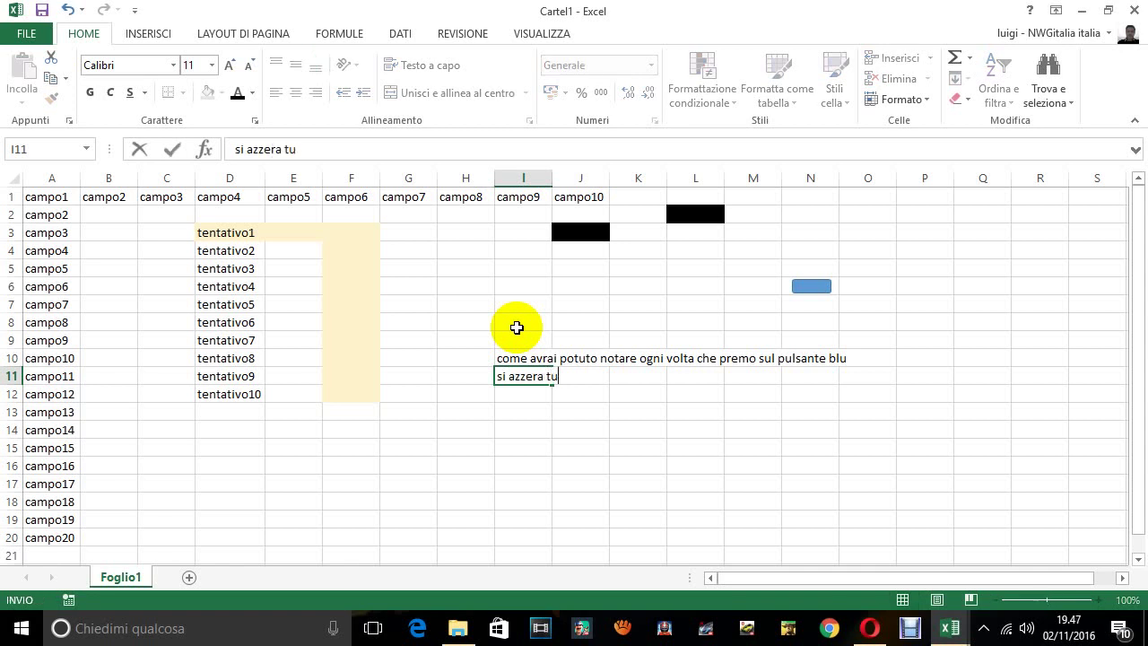
type("tto e il gioco")
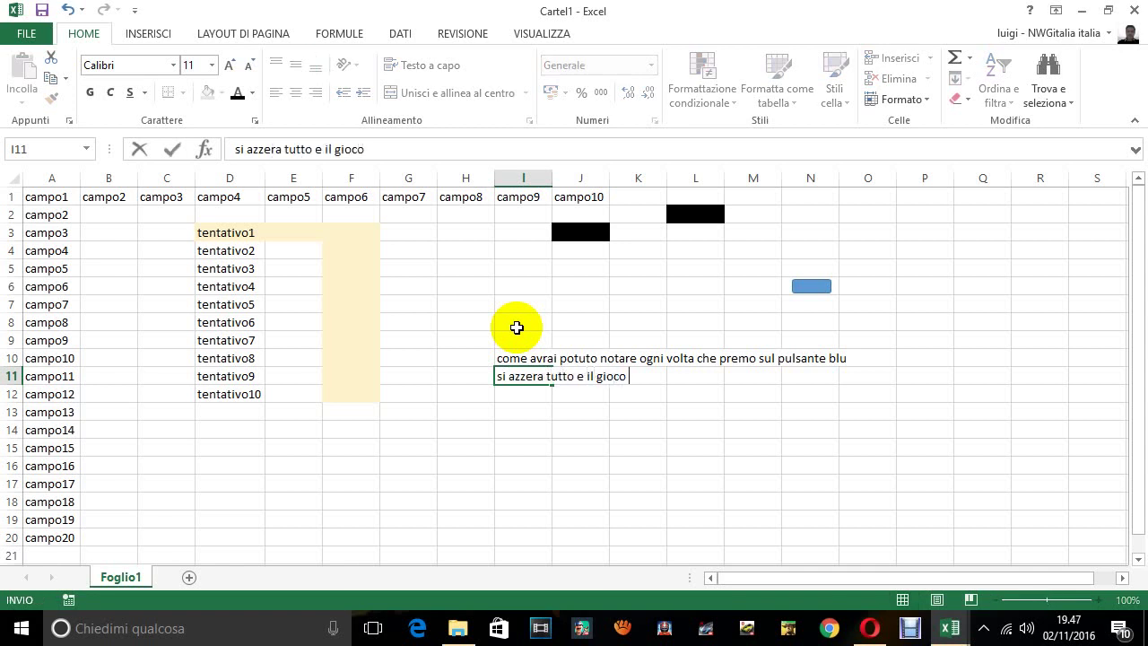
type(" rimocn")
key("BackSpace")
key("BackSpace")
type("n")
type("ci")
key("BackSpace")
key("BackSpace")
key("BackSpace")
key("BackSpace")
key("BackSpace")
type("comin")
type("cia dacca")
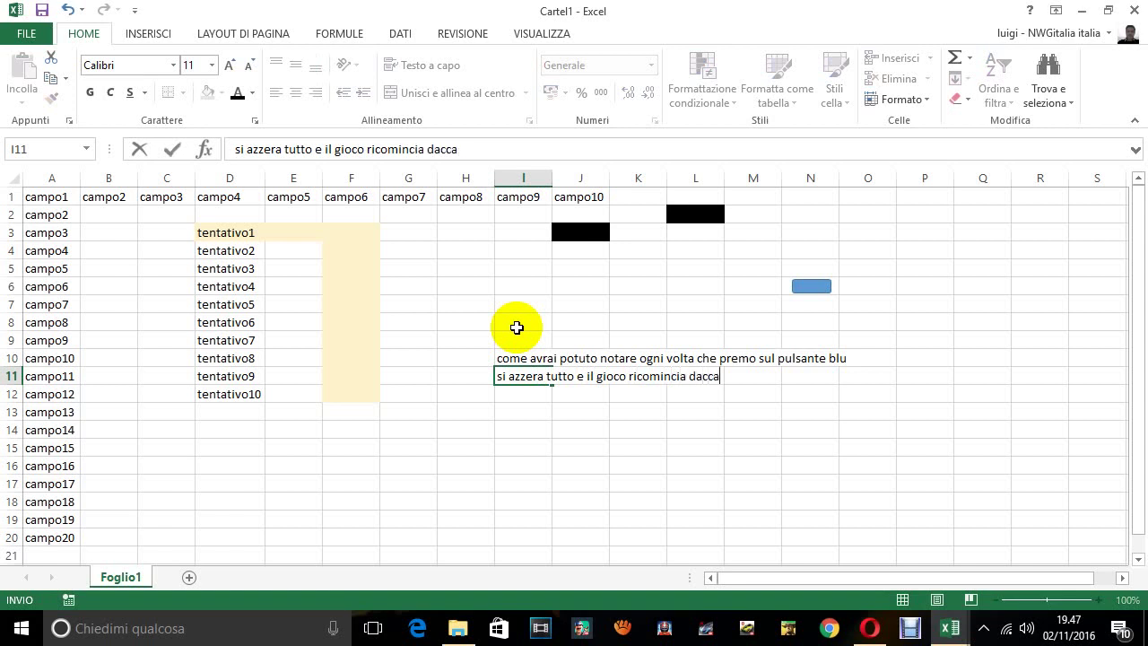
type("po.")
- Reset the game four times until the hidden secret in J3 becomes 27
left_click(816, 292)
left_click(816, 292)
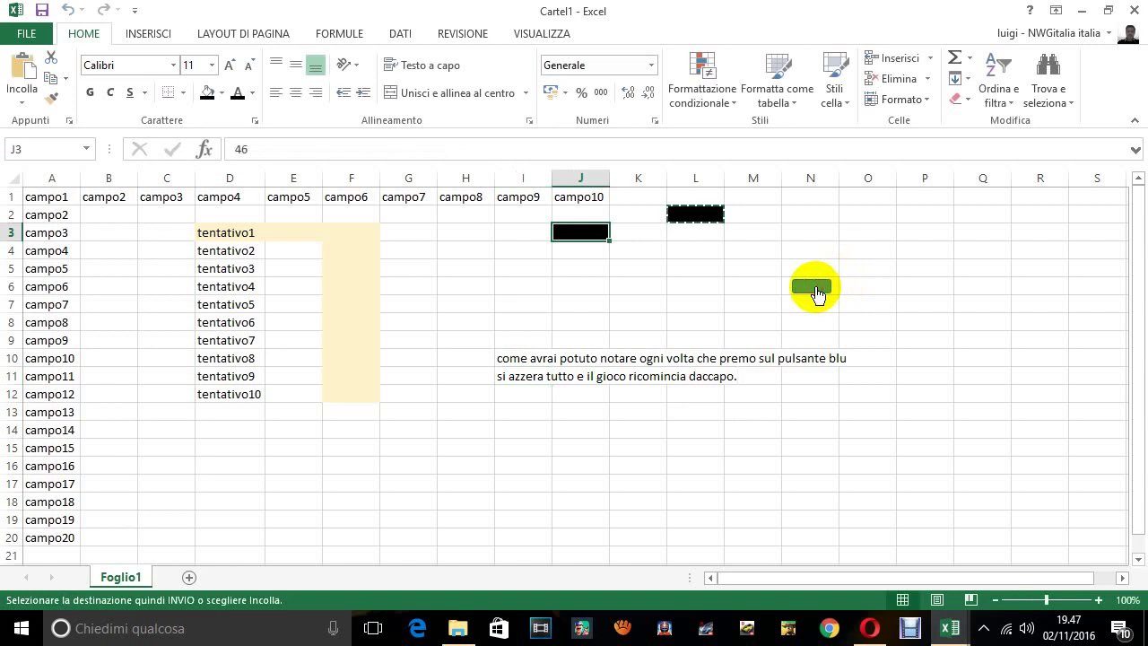
left_click(816, 292)
left_click(816, 291)
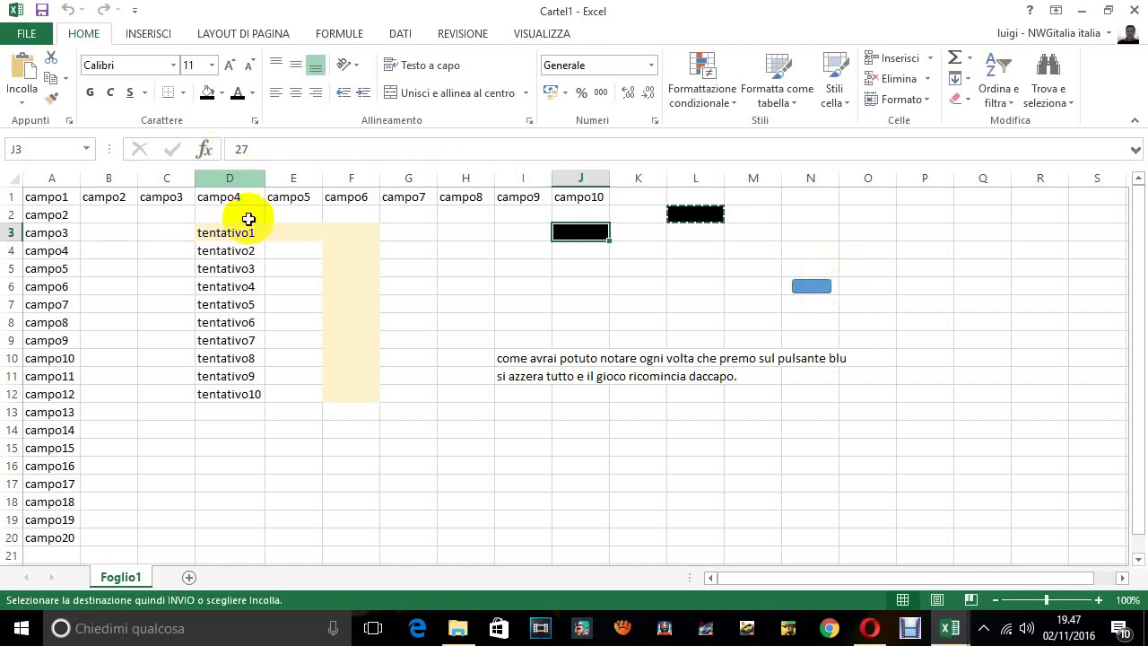
left_click(288, 249)
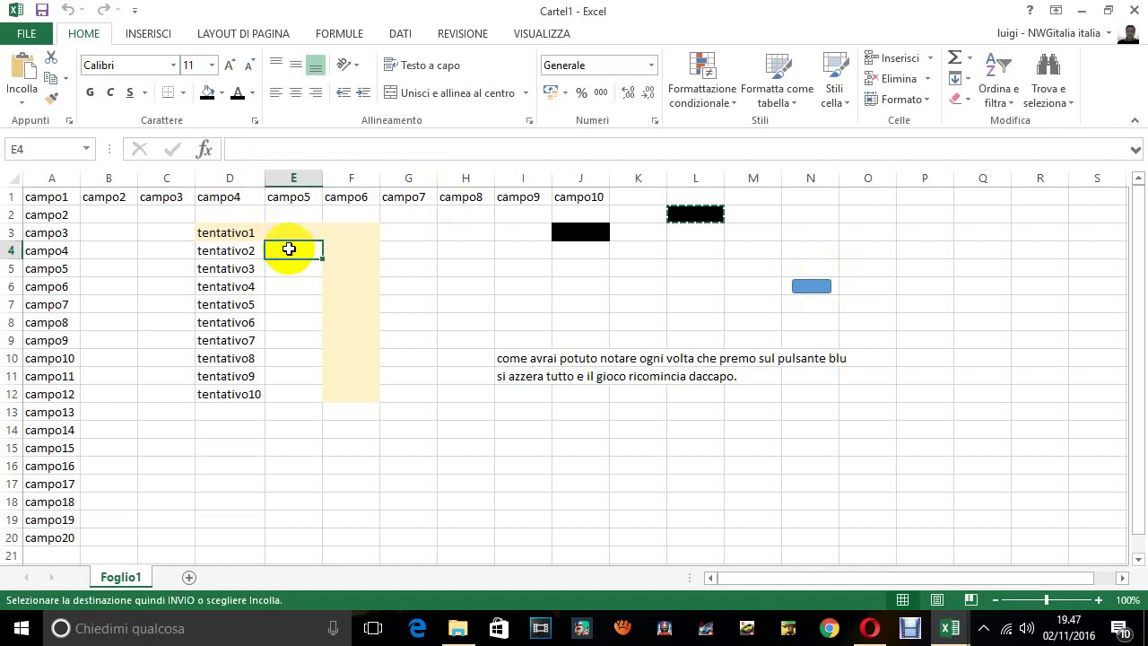
- Enter guesses 50, 40, 30, 20 and 25 in E4:E8, each getting an alto/basso hint
type("50")
key("Return")
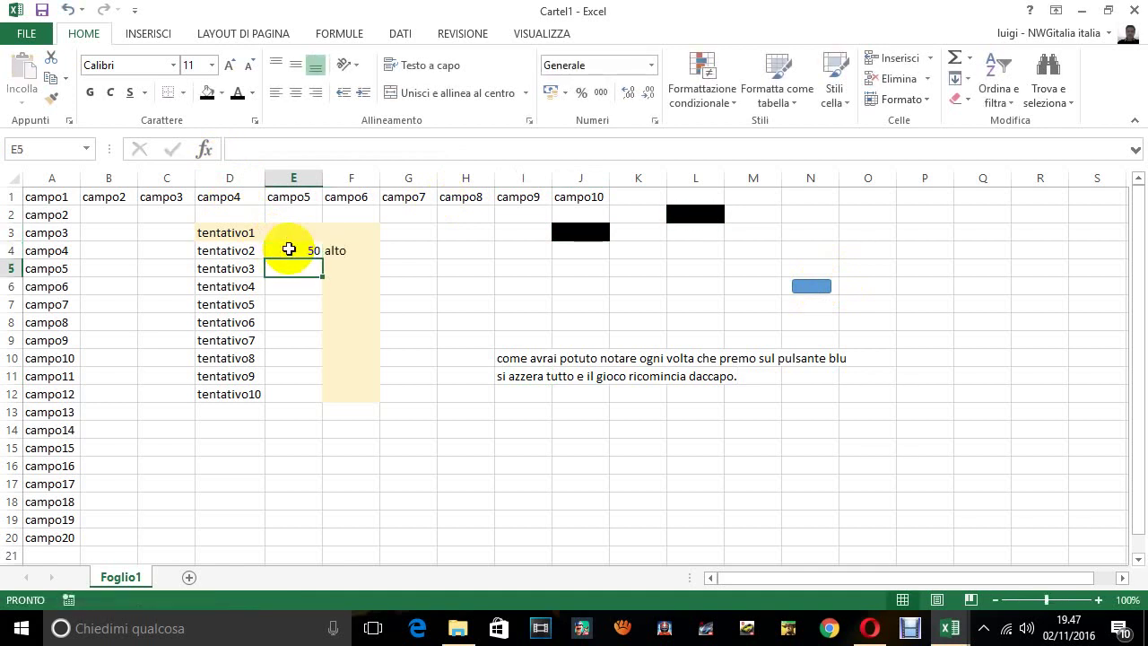
type("40")
key("Return")
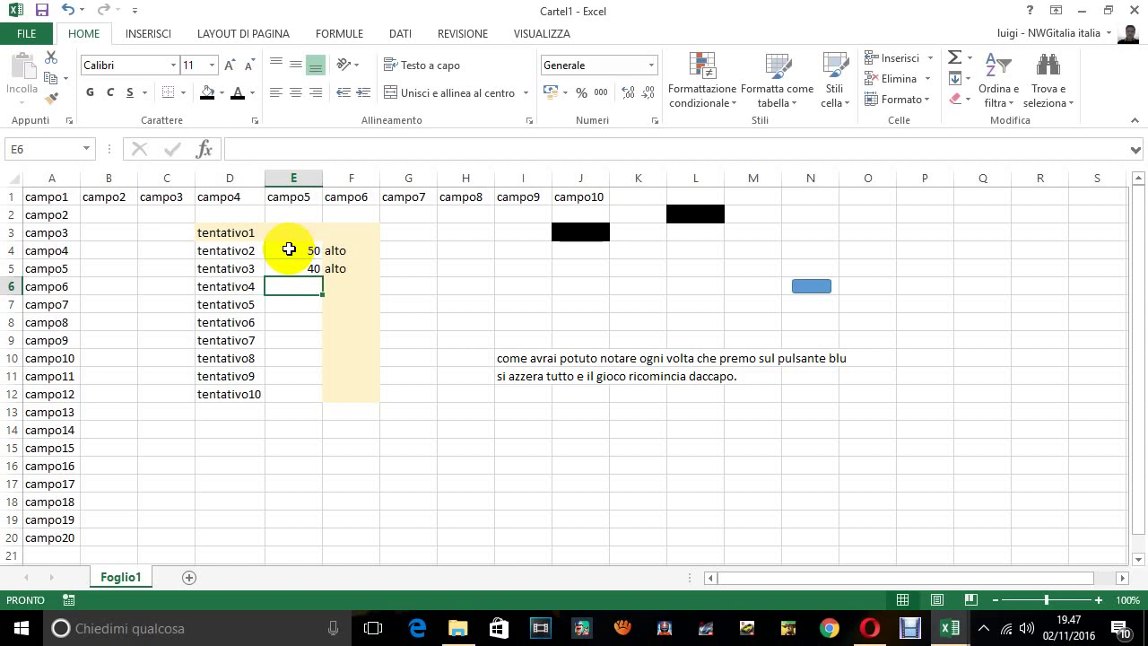
type("30")
key("Return")
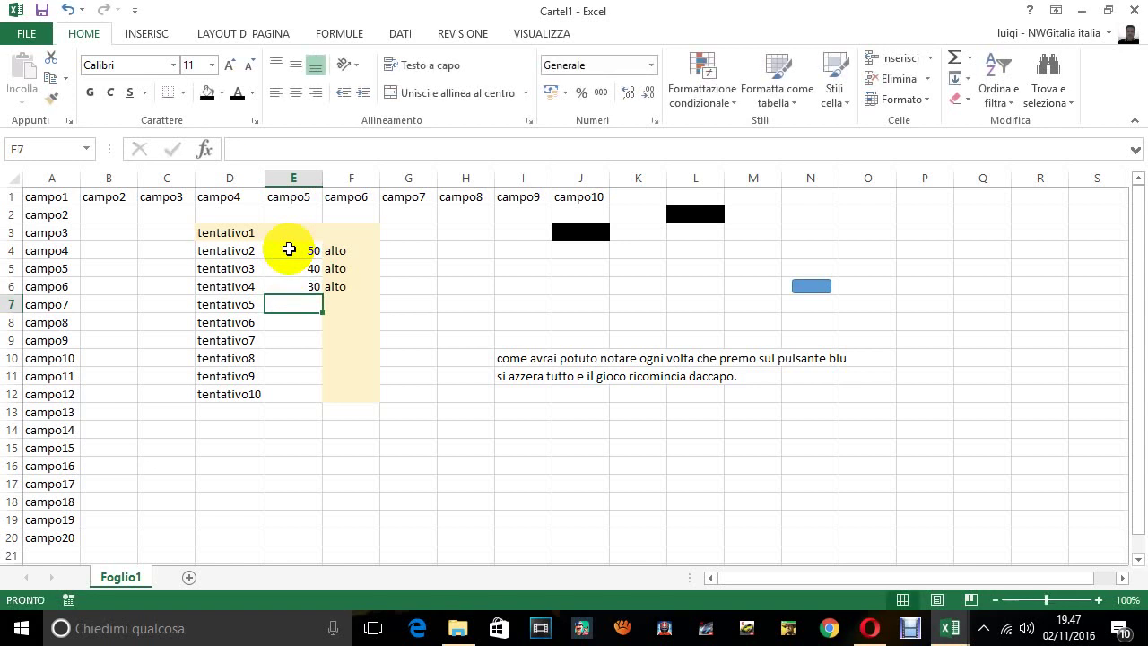
type("20")
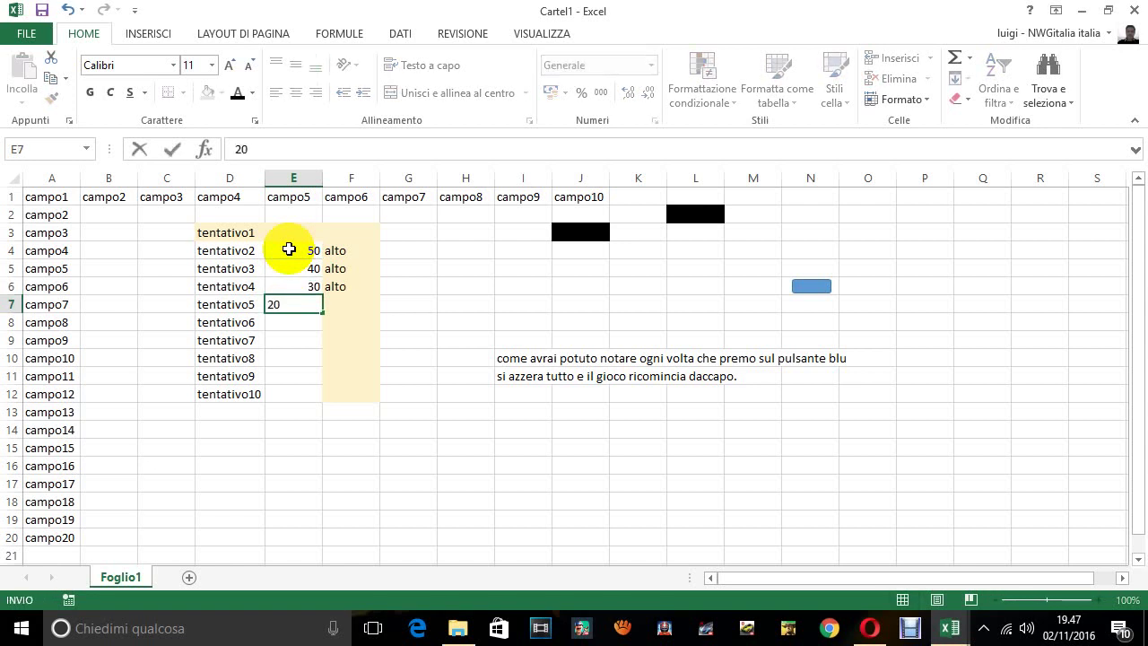
key("Return")
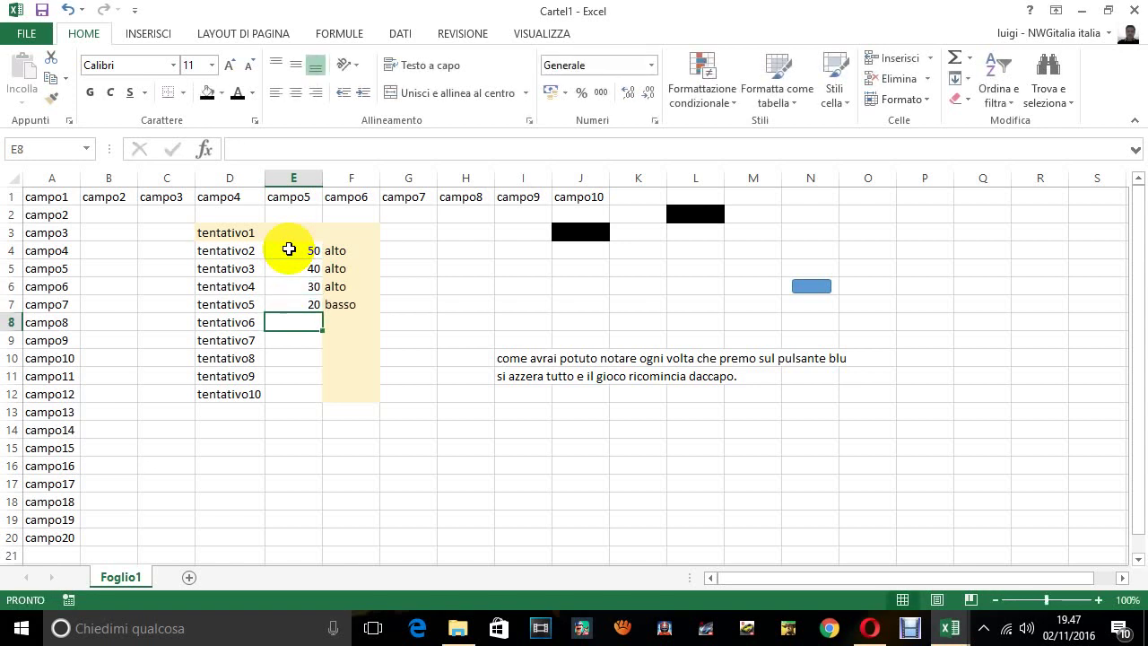
type("25")
key("Return")
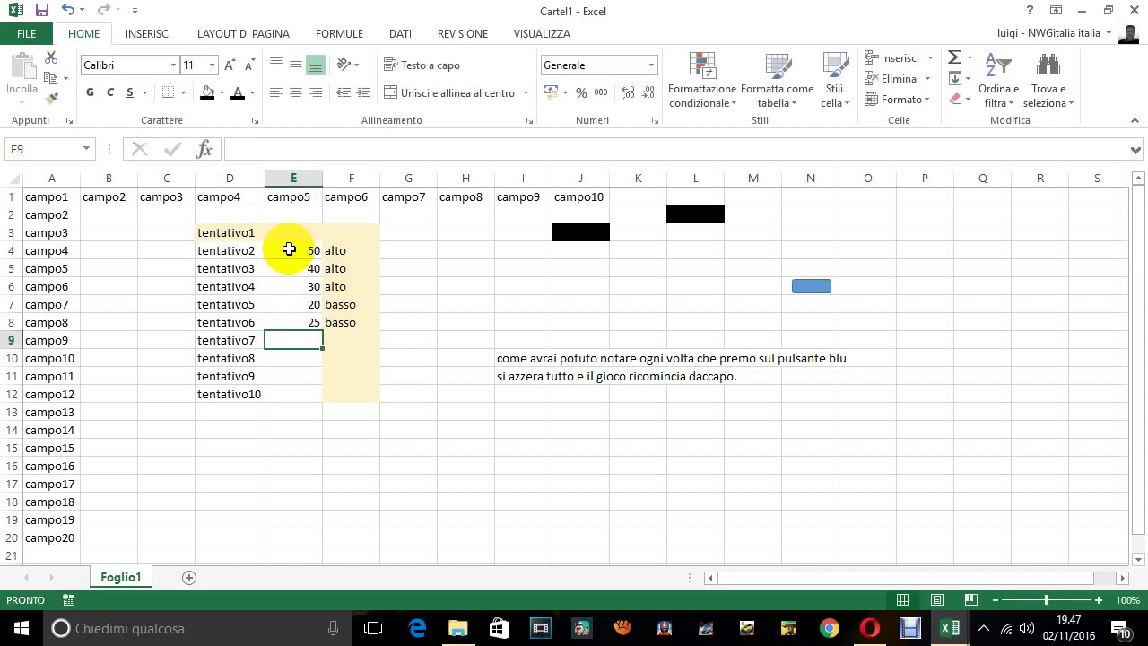
- Enter guesses 28, 29, 21 and 1 in E9:E12 with their alto/basso hints
type("2")
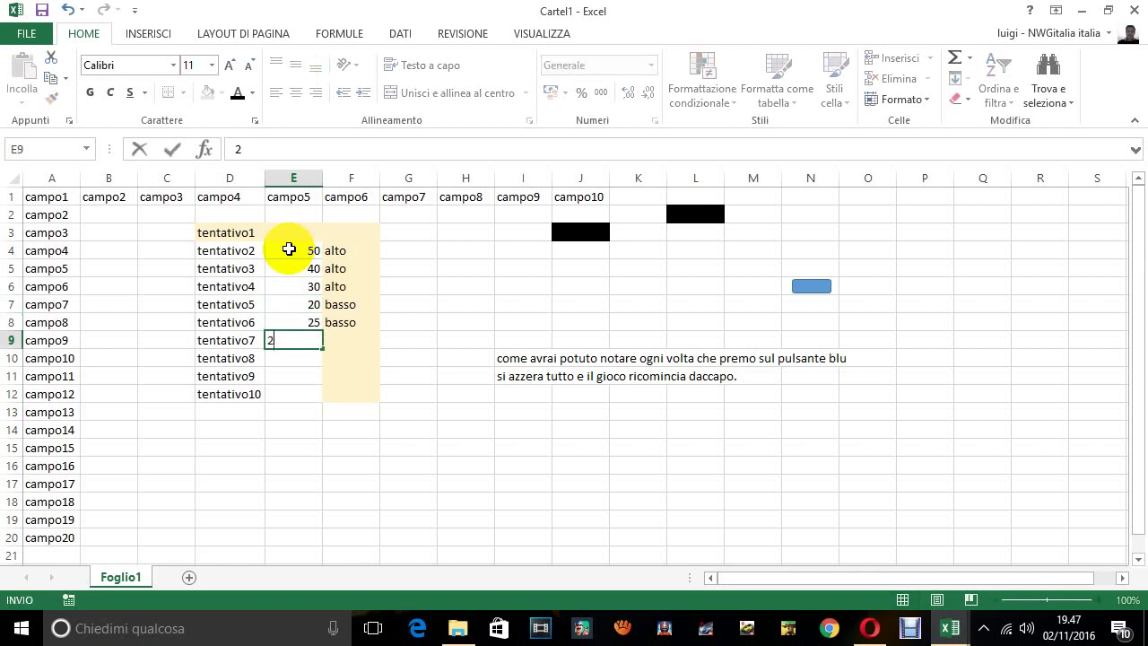
type("8")
key("Return")
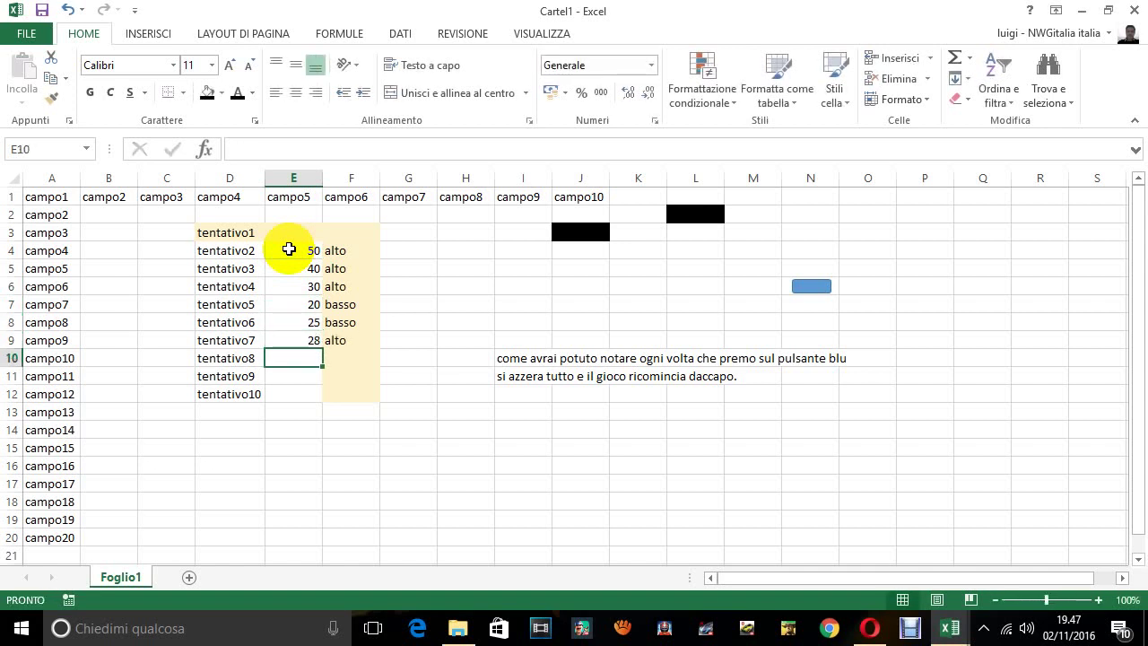
type("29")
key("Return")
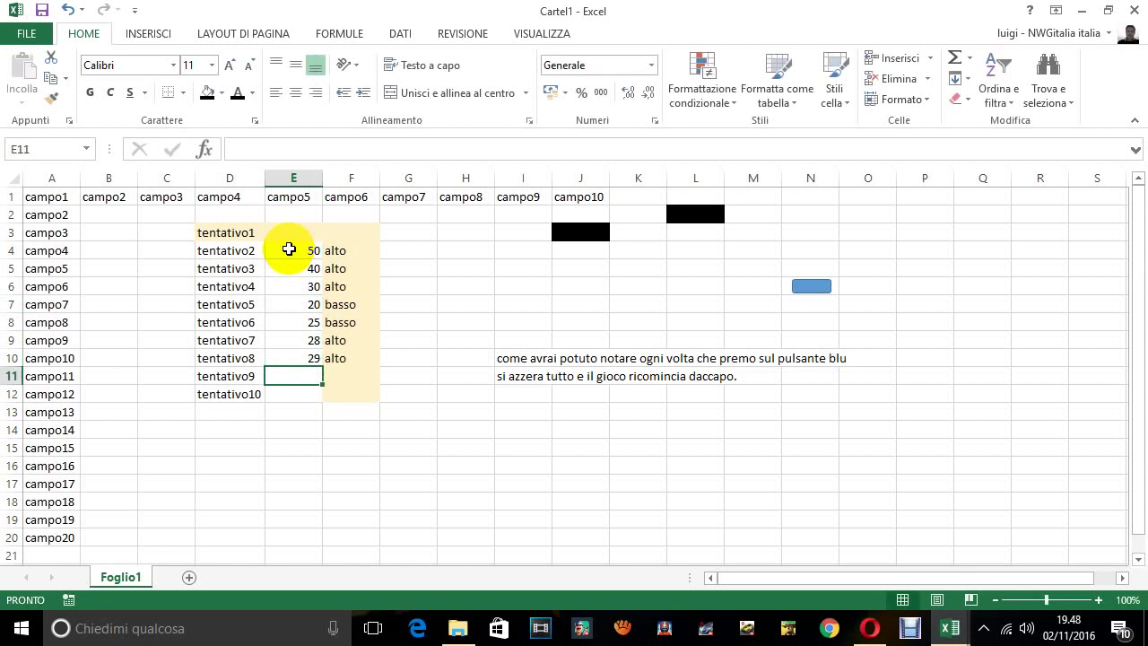
type("21")
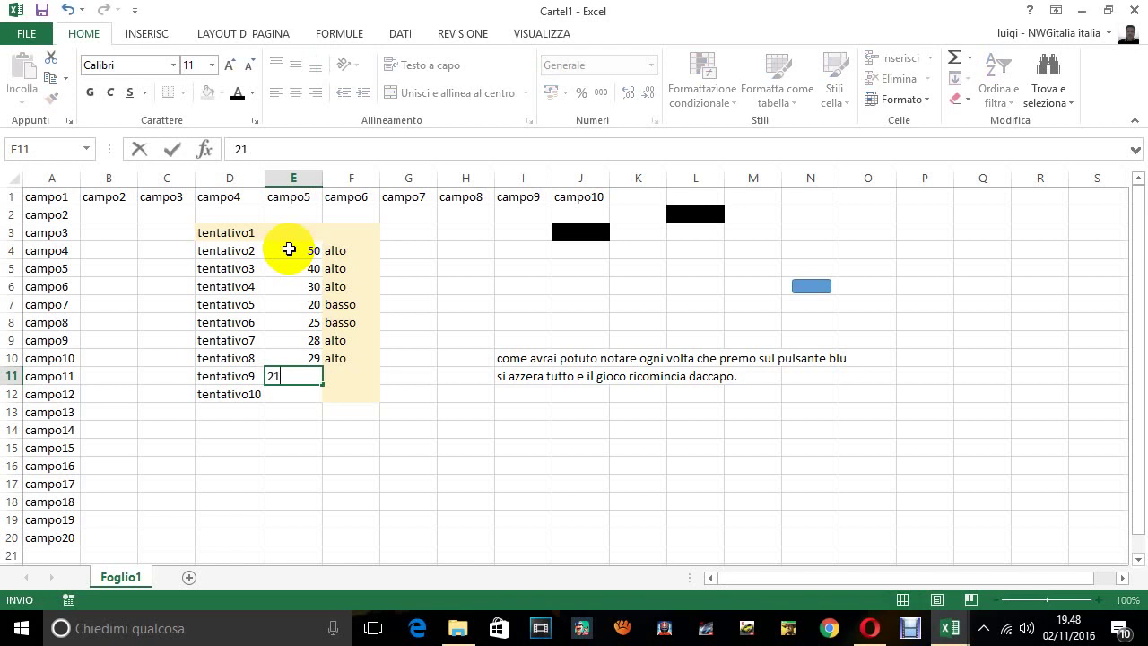
key("Return")
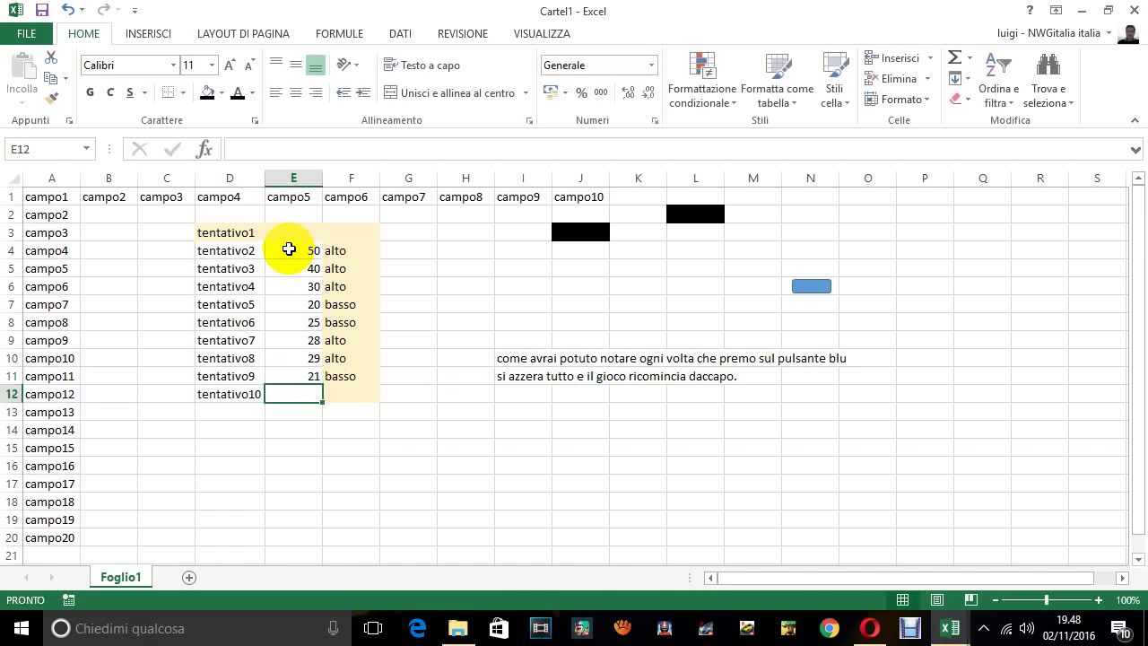
type("1")
key("Return")
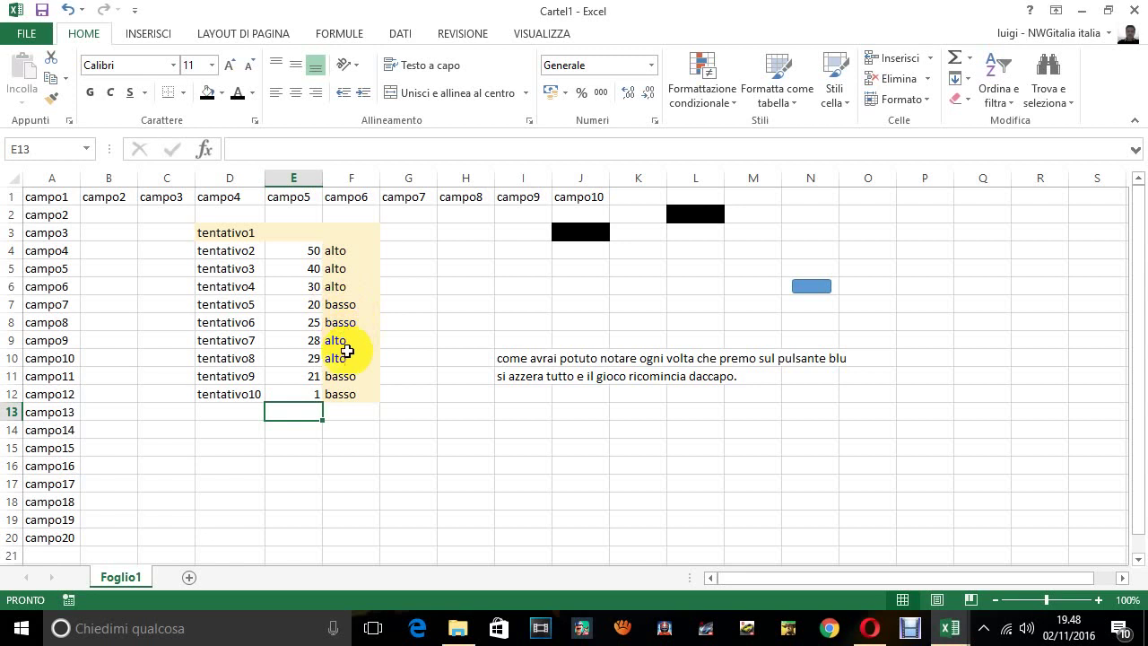
- Change E10's guess from 29 to 26 (basso), then enter 27 in E11 for hai vinto
left_click(342, 362)
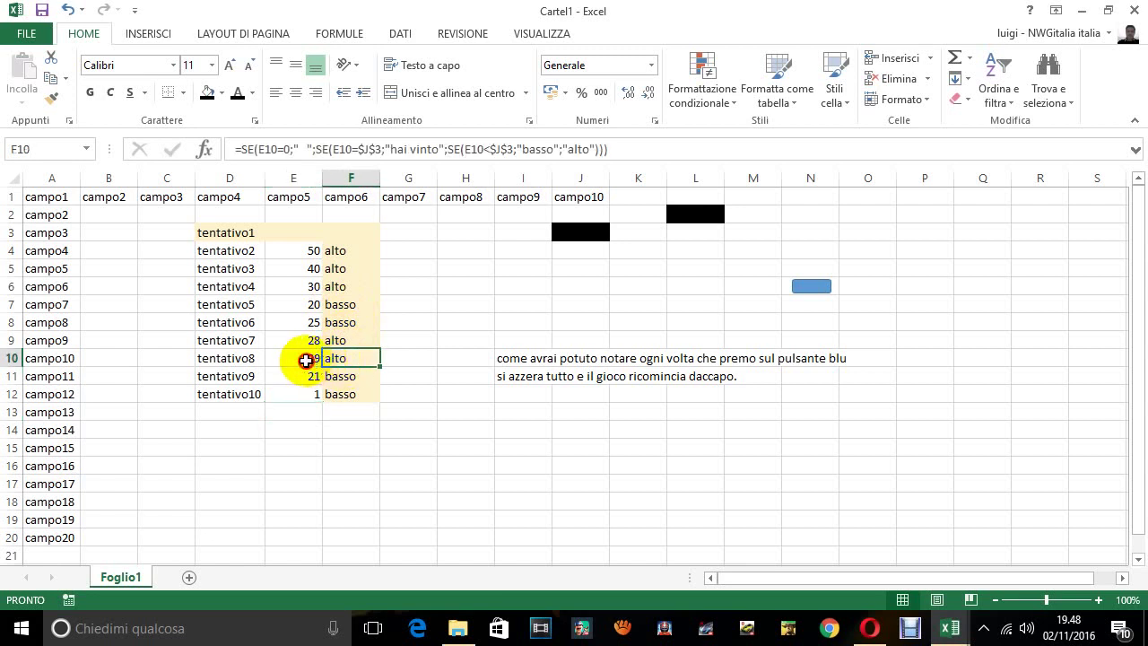
left_click(306, 359)
type("26")
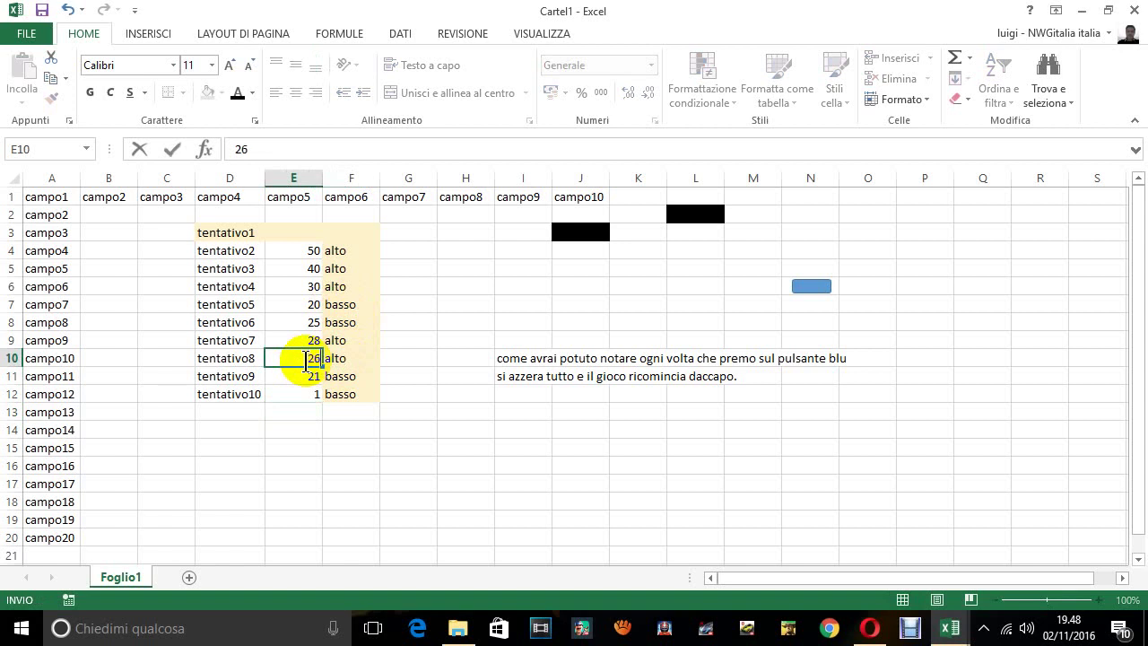
key("Return")
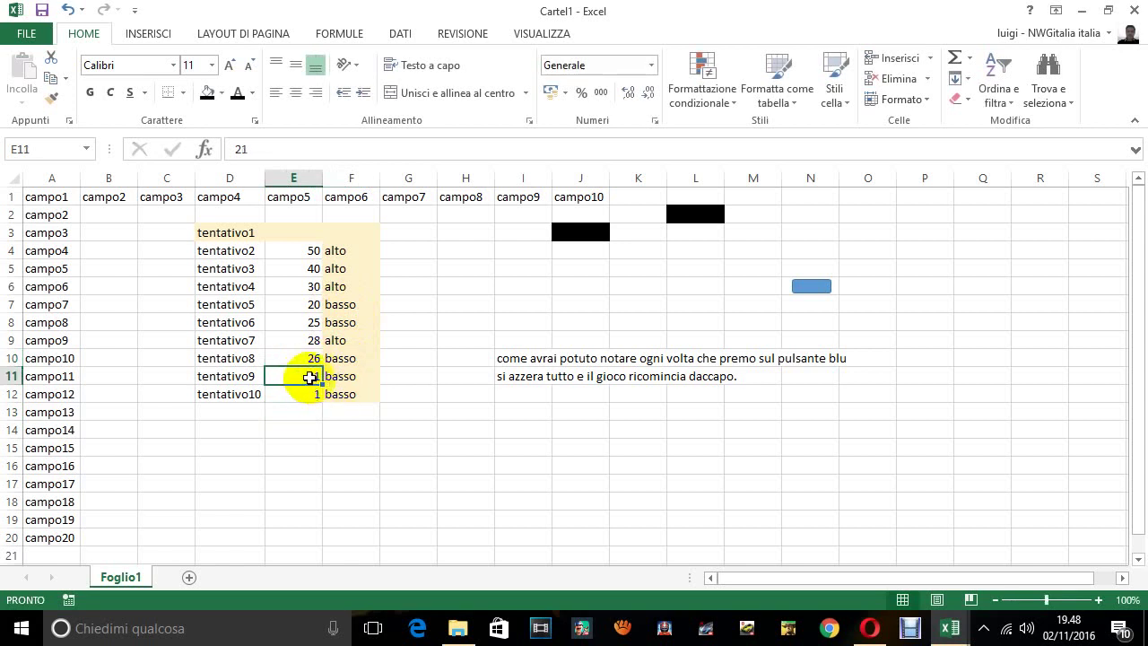
type("2")
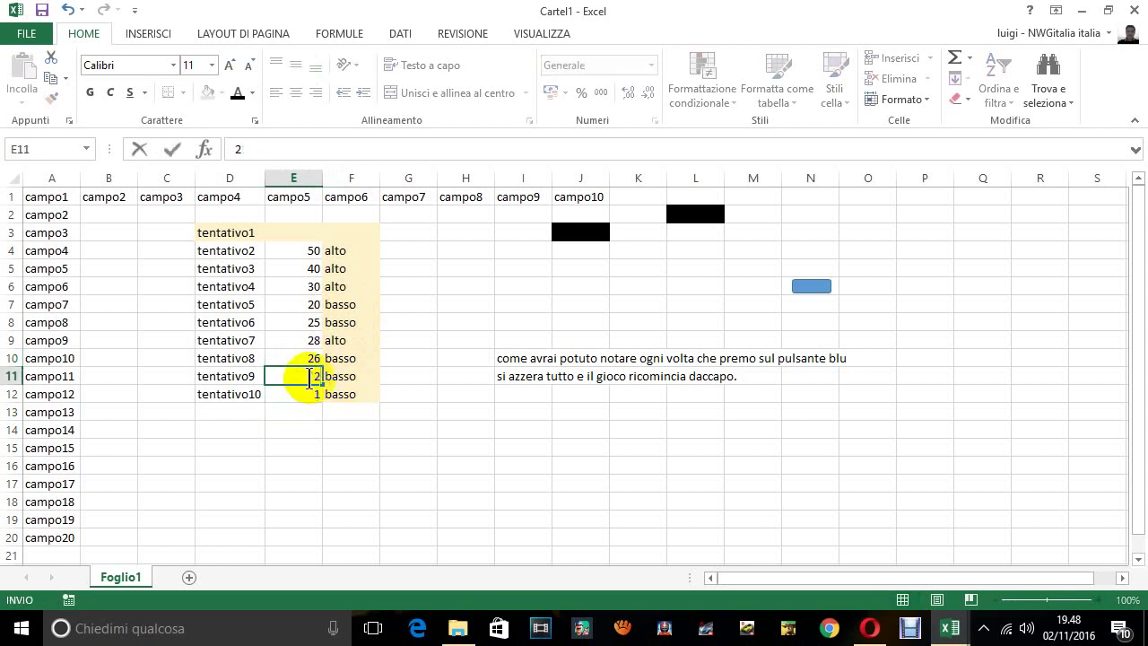
type("7")
key("Return")
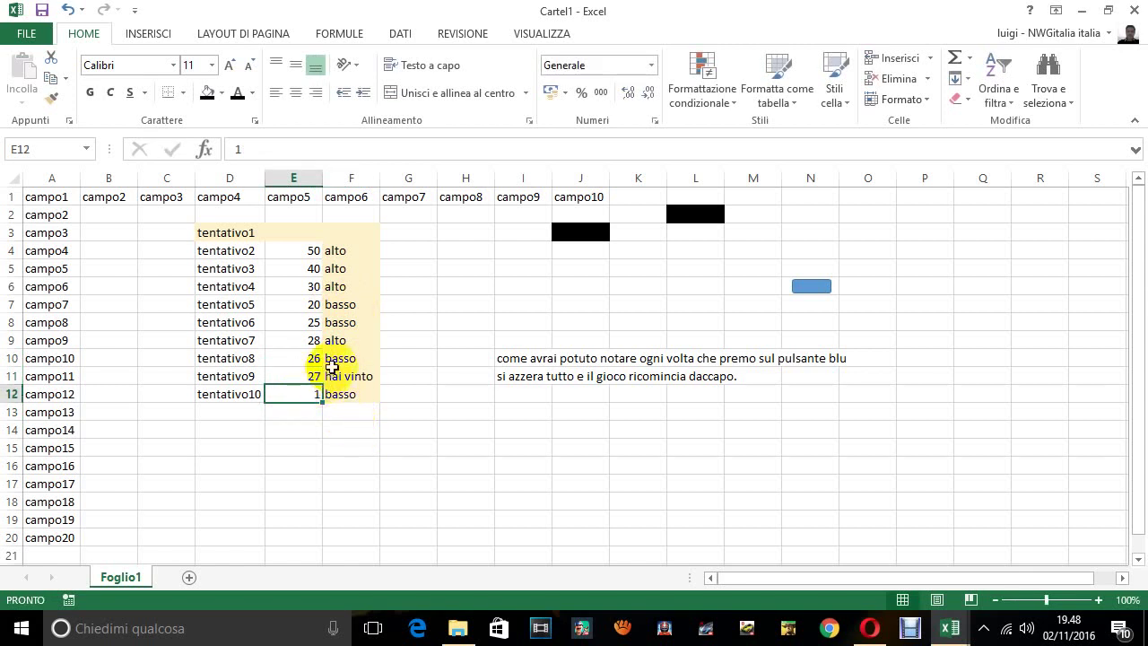
- Try red then white text on J3, then remove its black fill
left_click(581, 232)
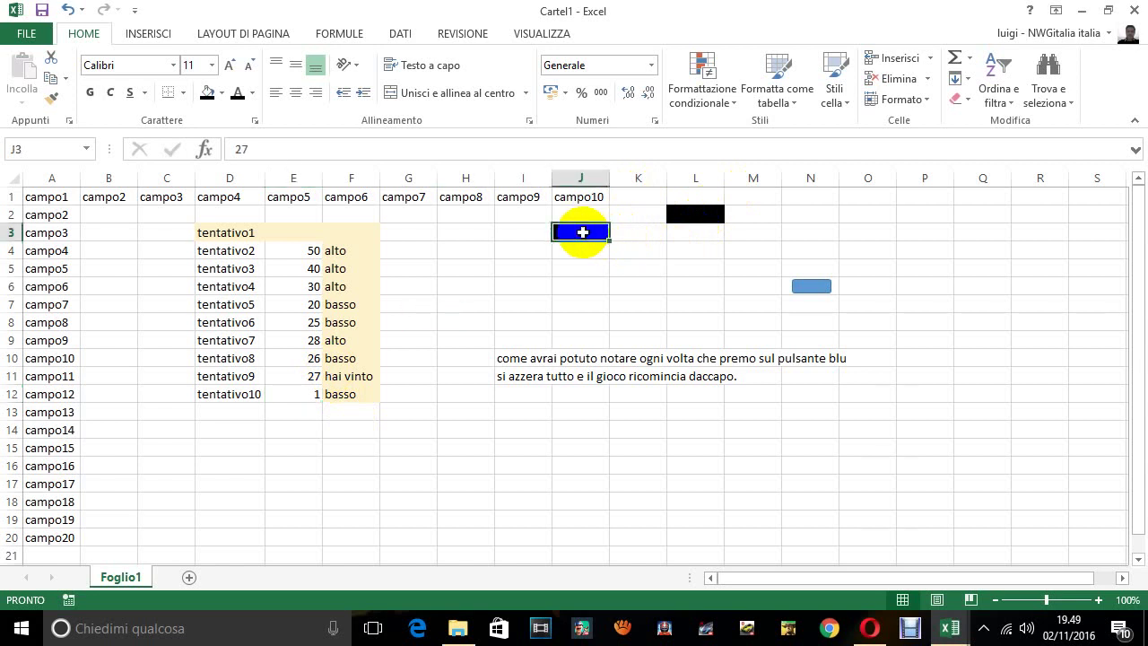
left_click(252, 93)
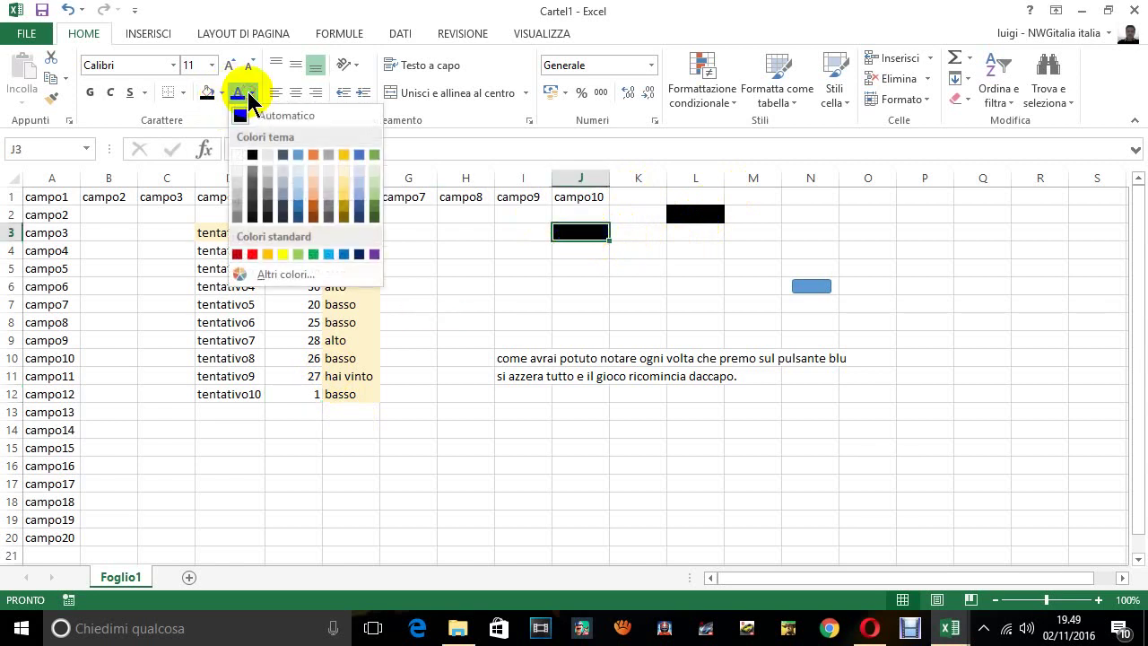
left_click(252, 254)
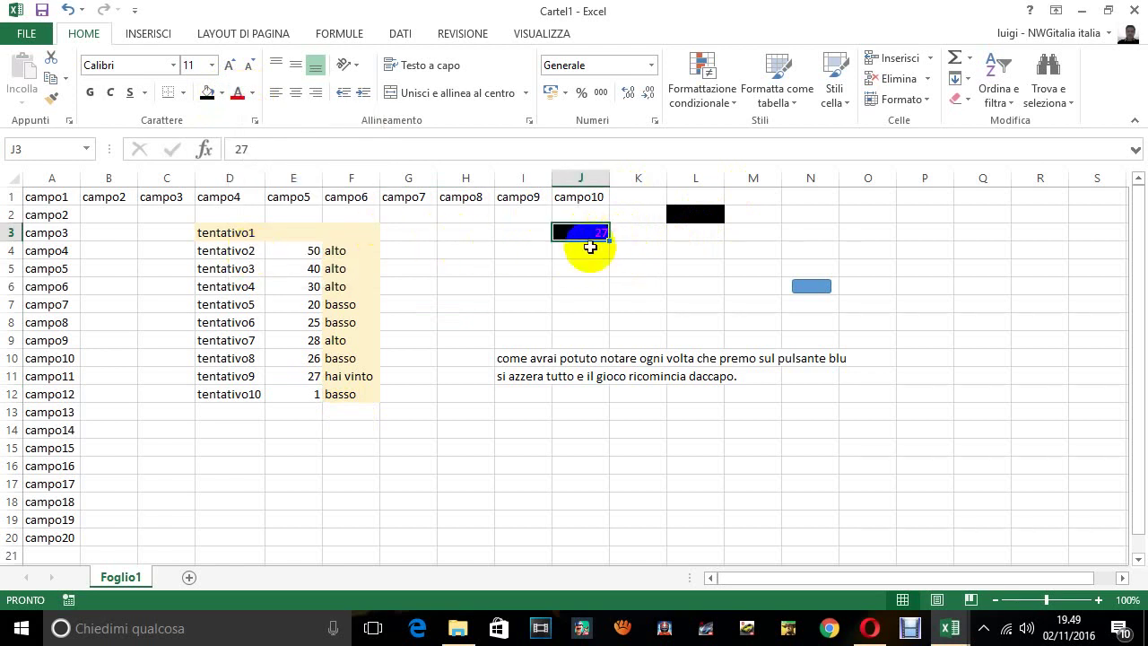
left_click(252, 93)
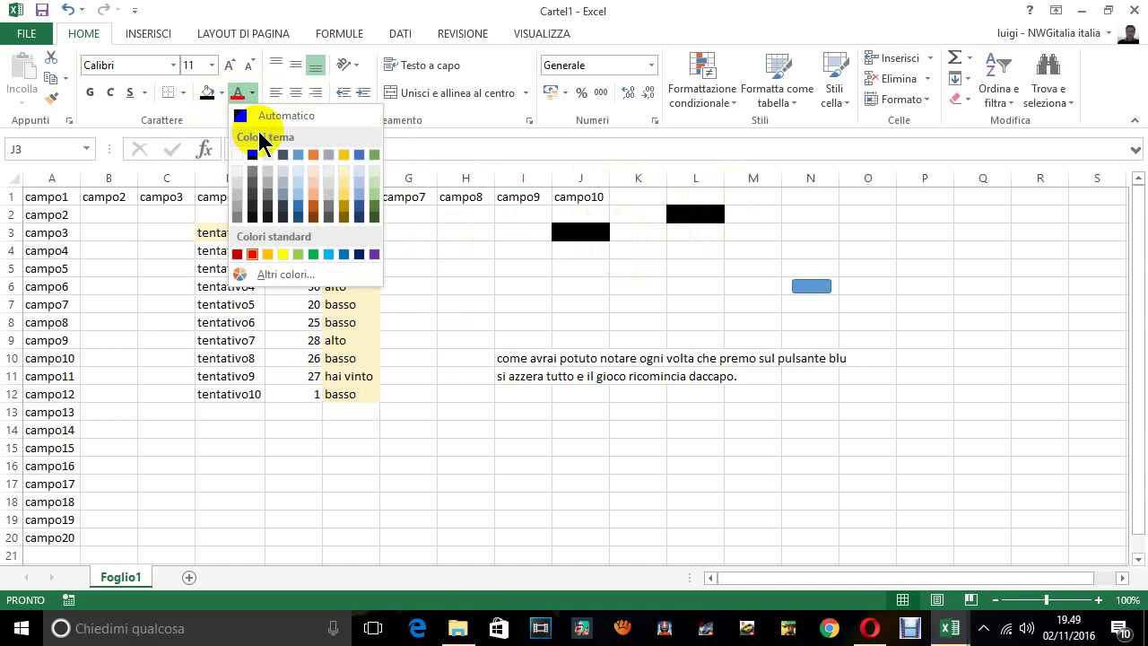
left_click(234, 155)
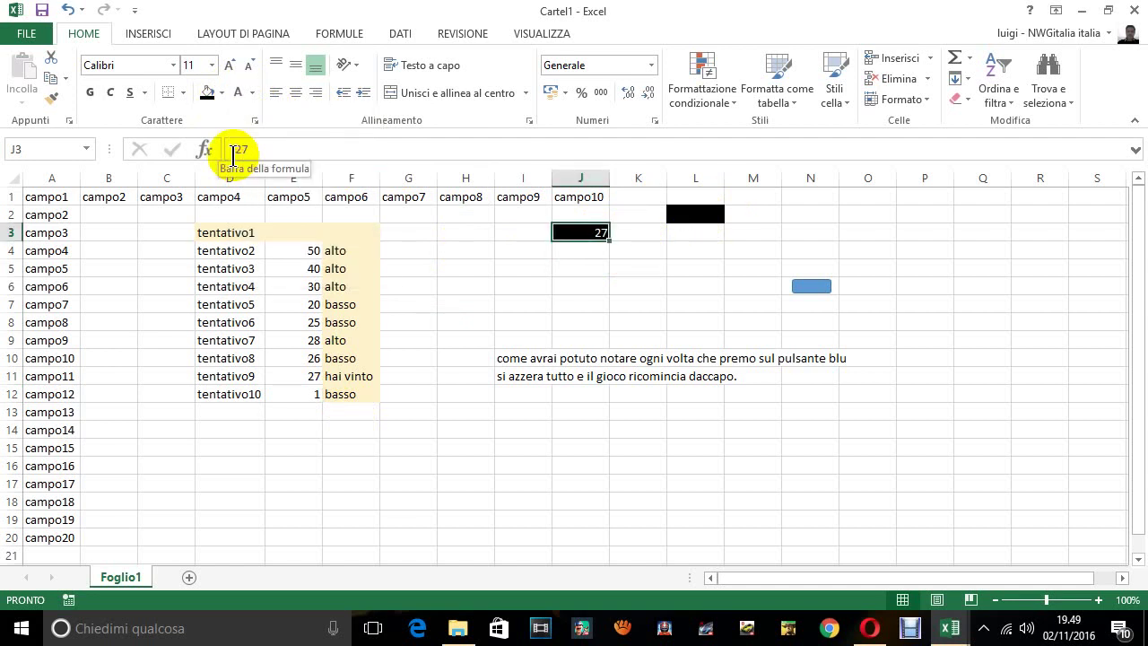
left_click(222, 92)
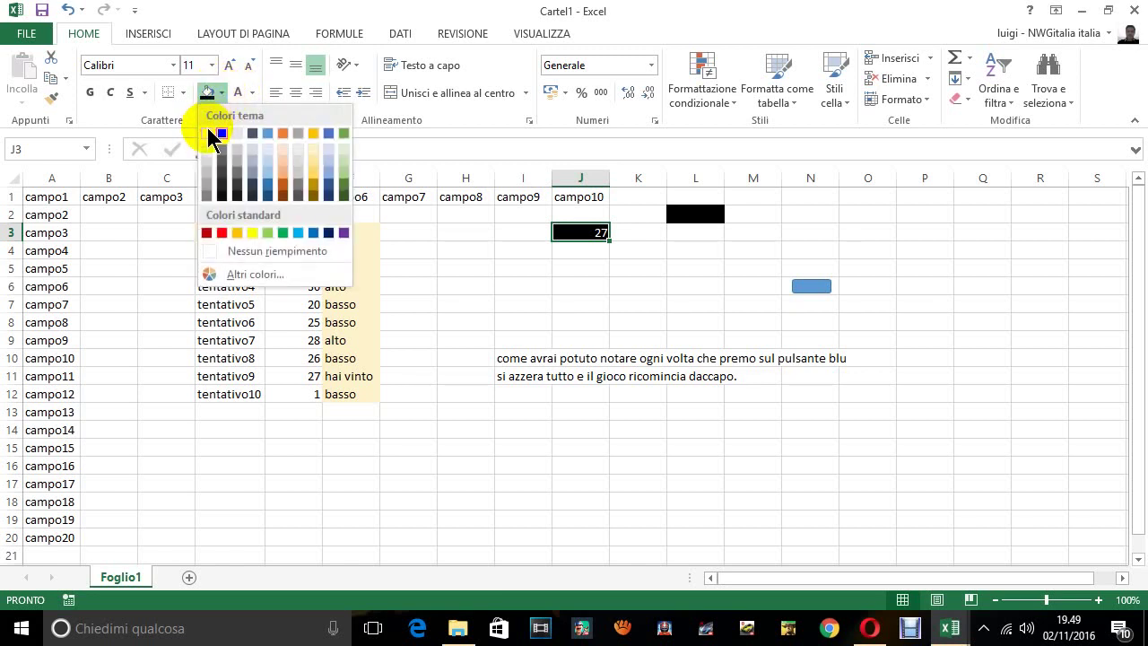
left_click(207, 134)
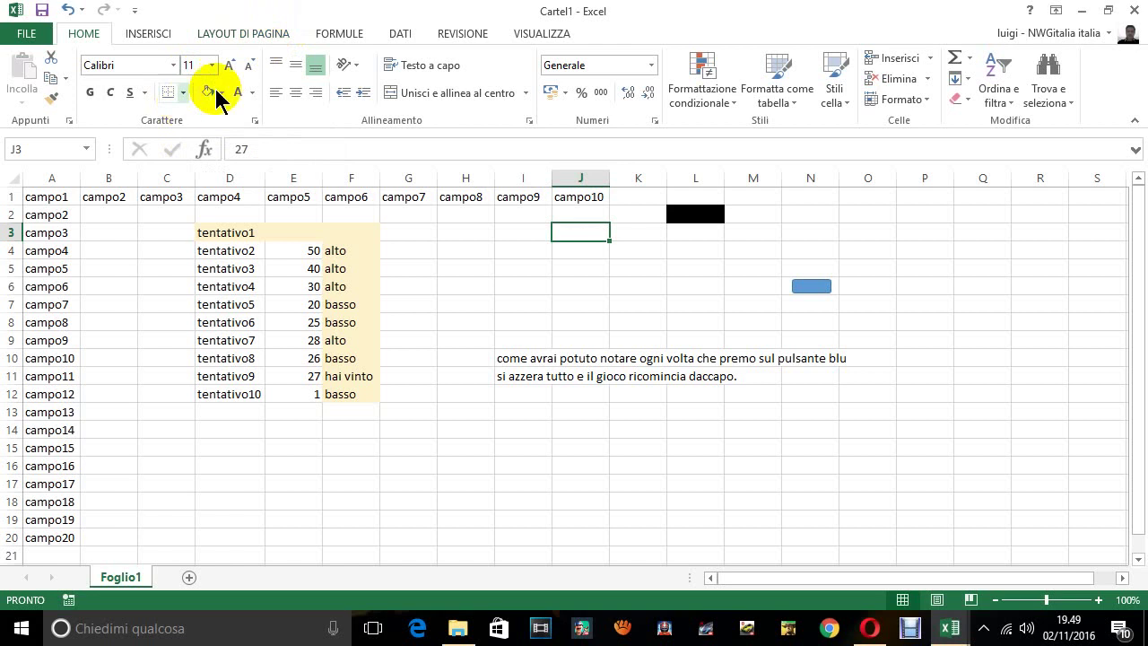
- Give J3 dark text on a light gold fill so 27 is visible
left_click(243, 90)
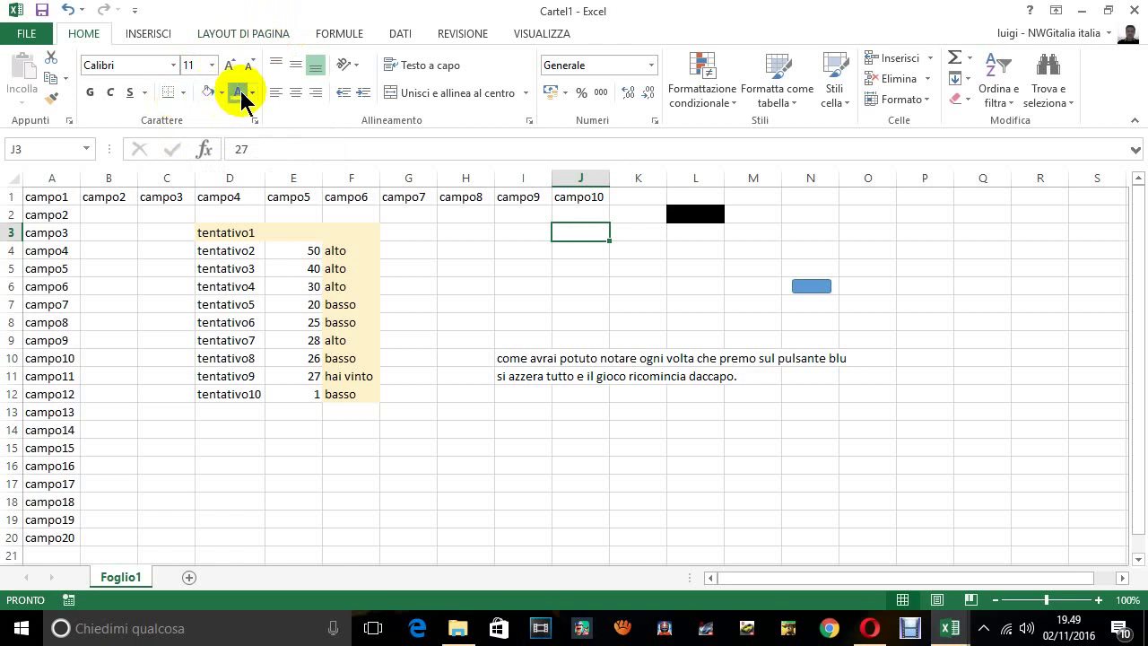
left_click(253, 92)
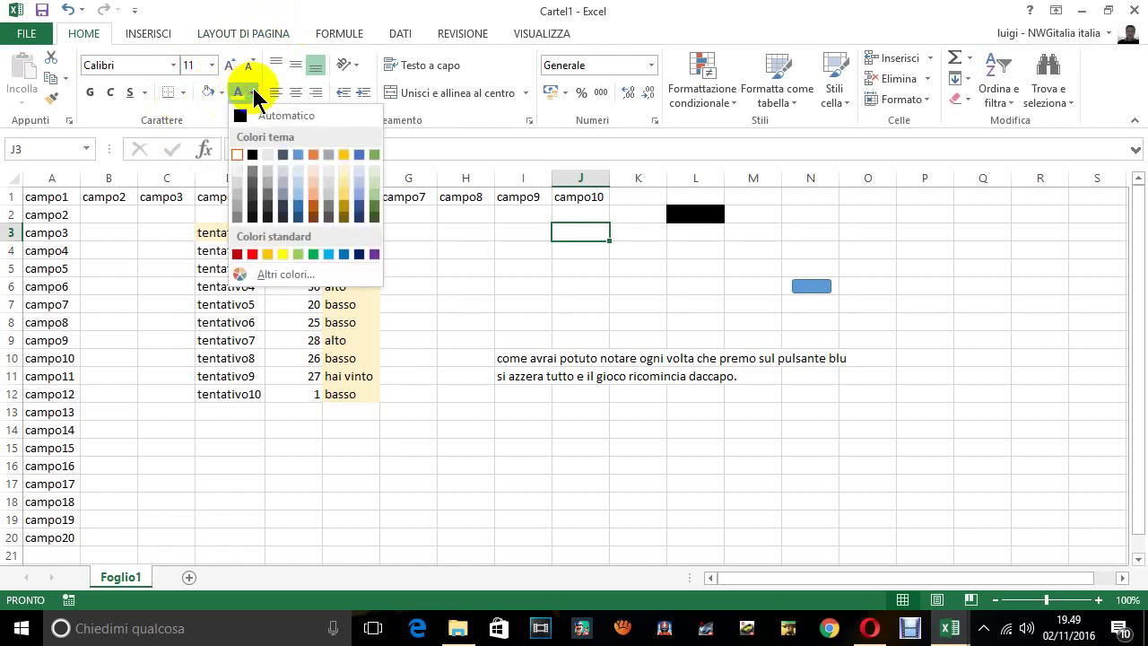
left_click(278, 154)
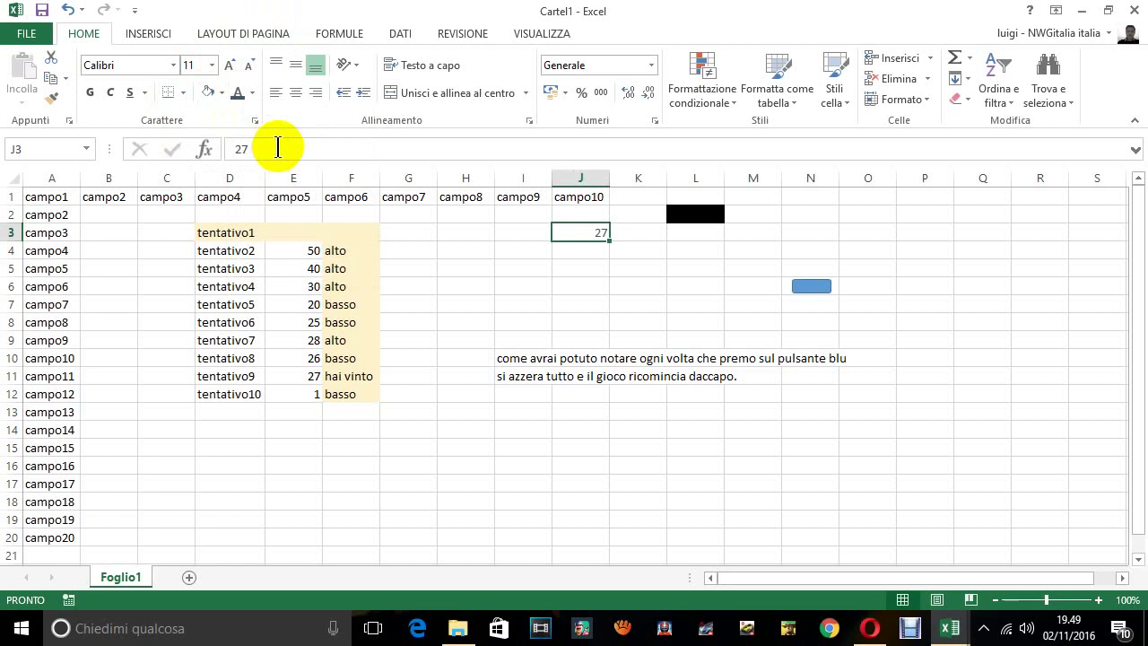
left_click(223, 93)
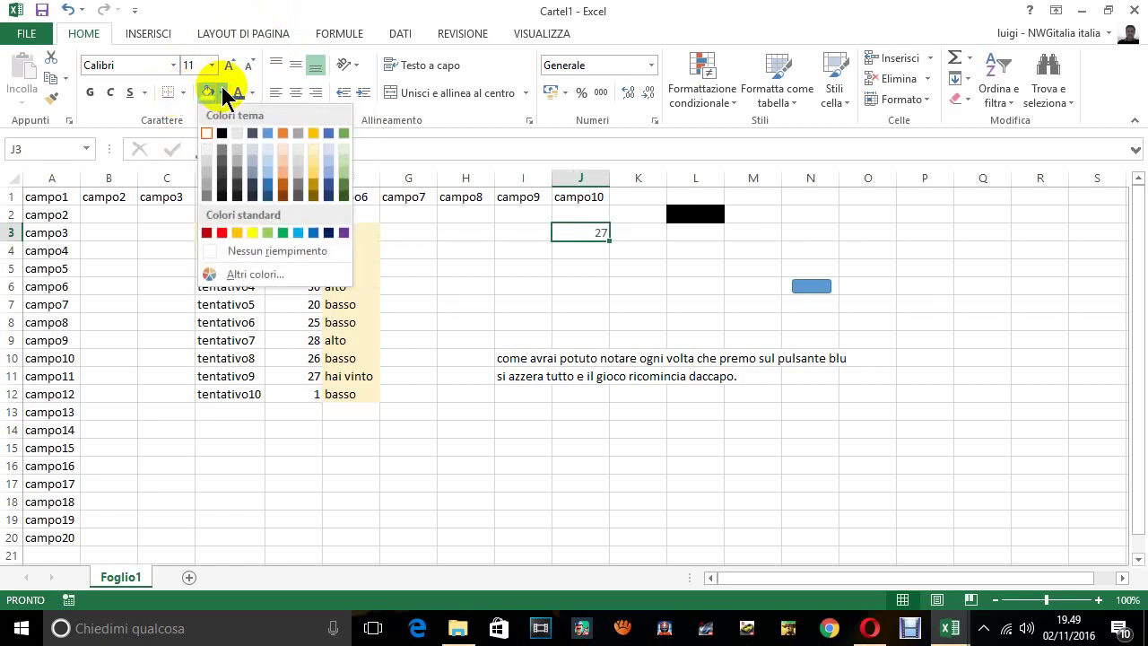
left_click(311, 160)
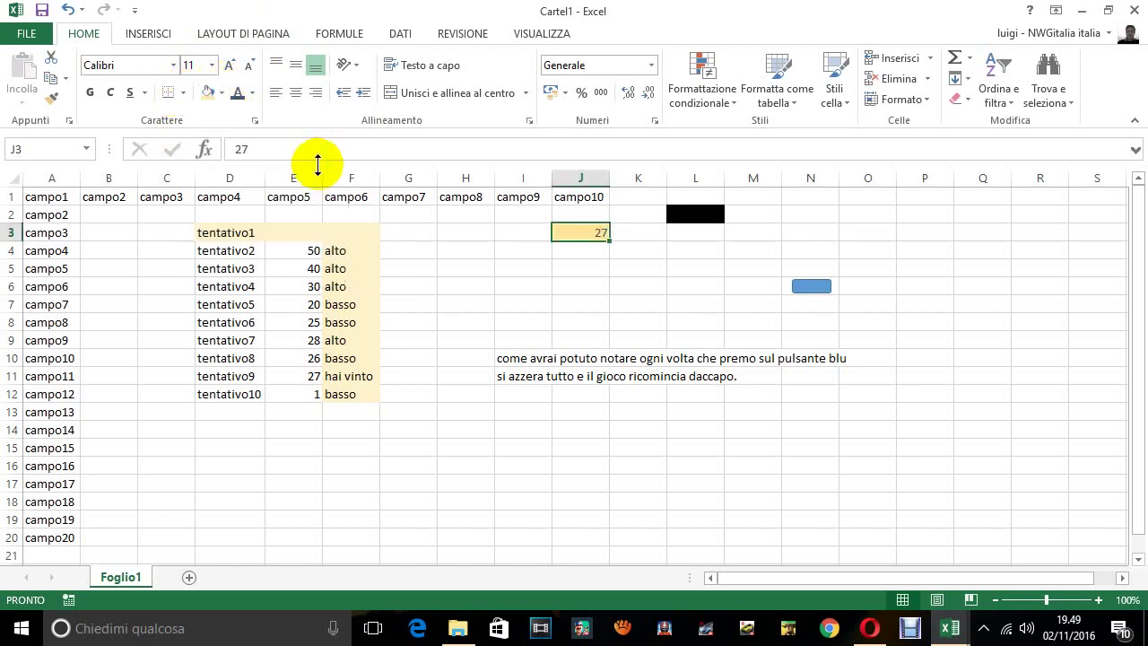
- Reset the game and set J3's font colour to its gold fill, hiding the new secret
left_click(615, 271)
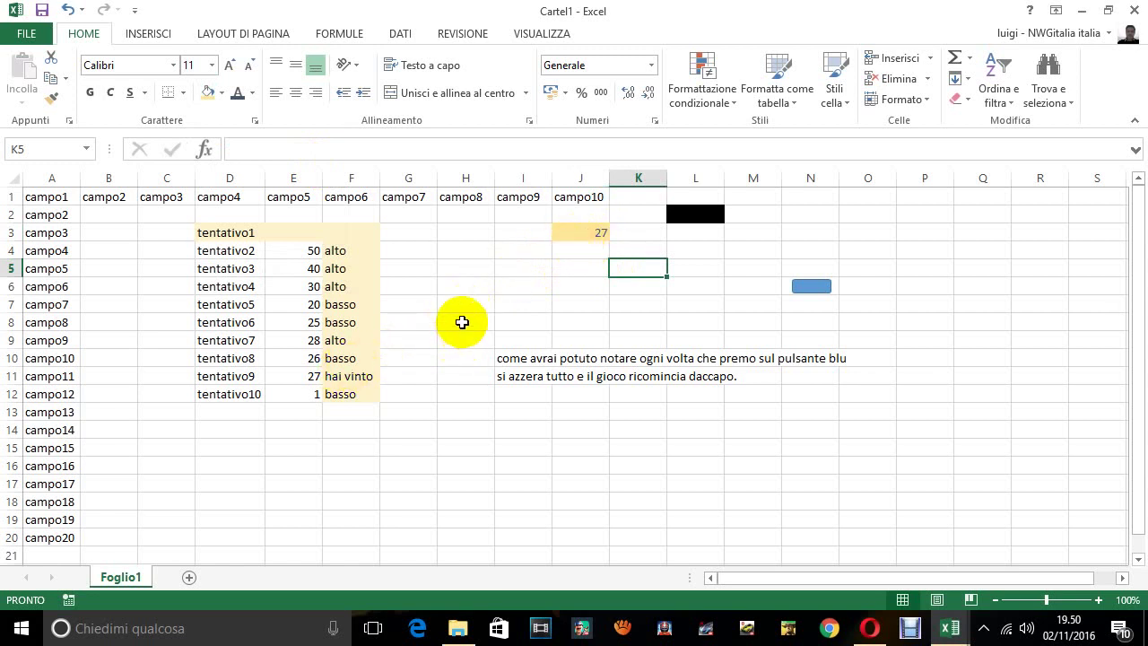
left_click(817, 290)
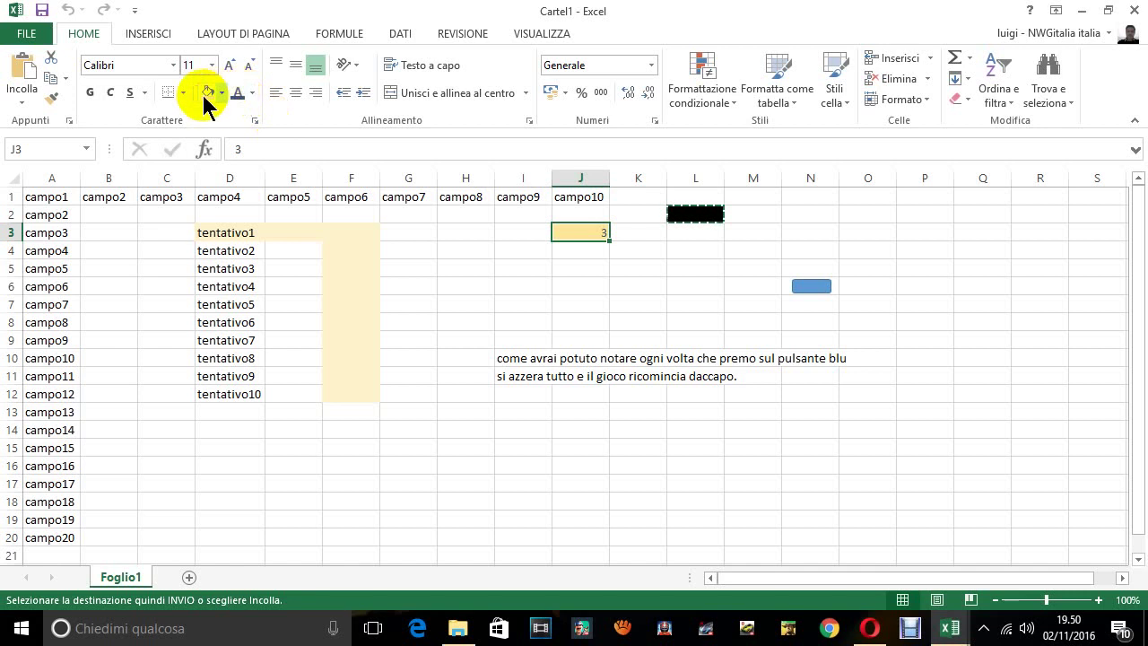
left_click(254, 92)
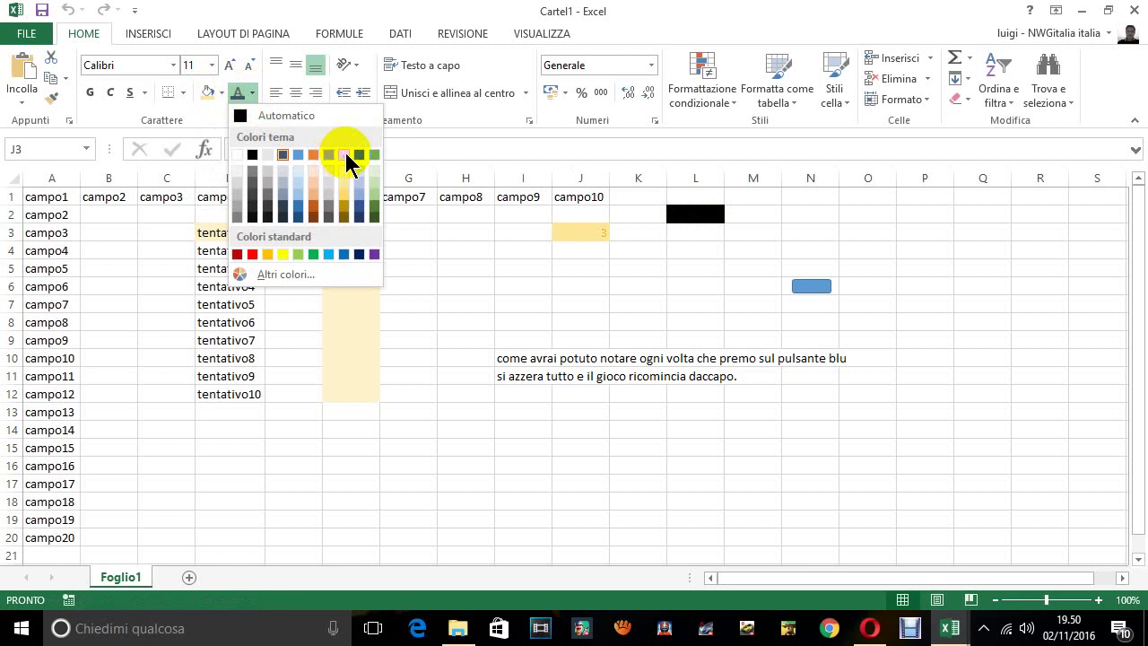
left_click(348, 204)
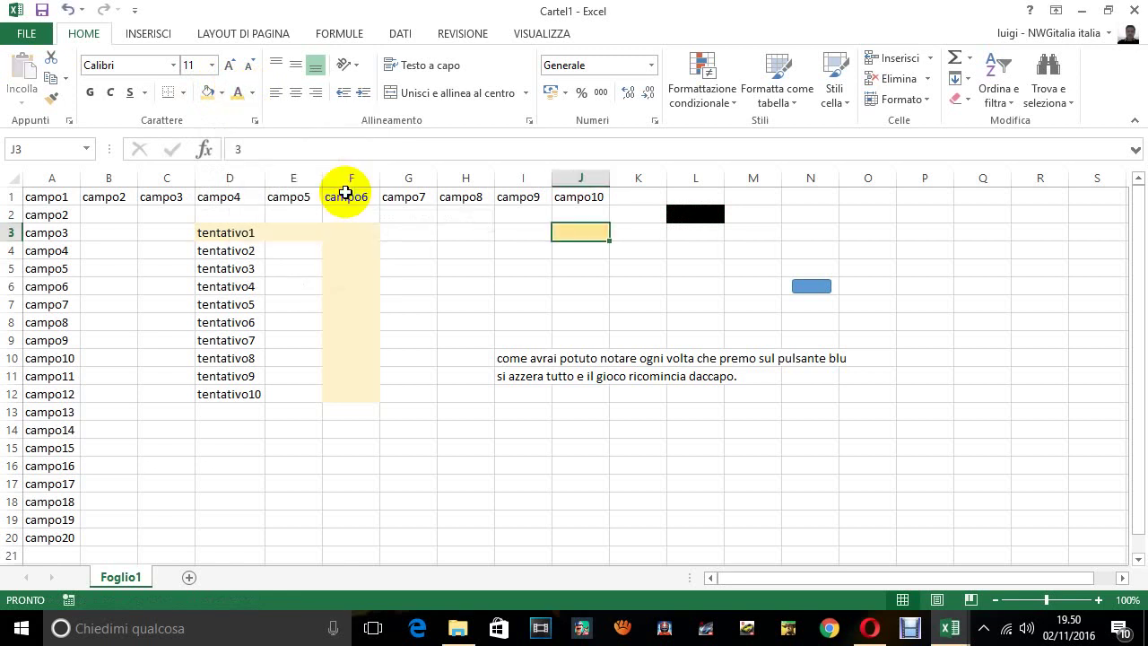
left_click(529, 299)
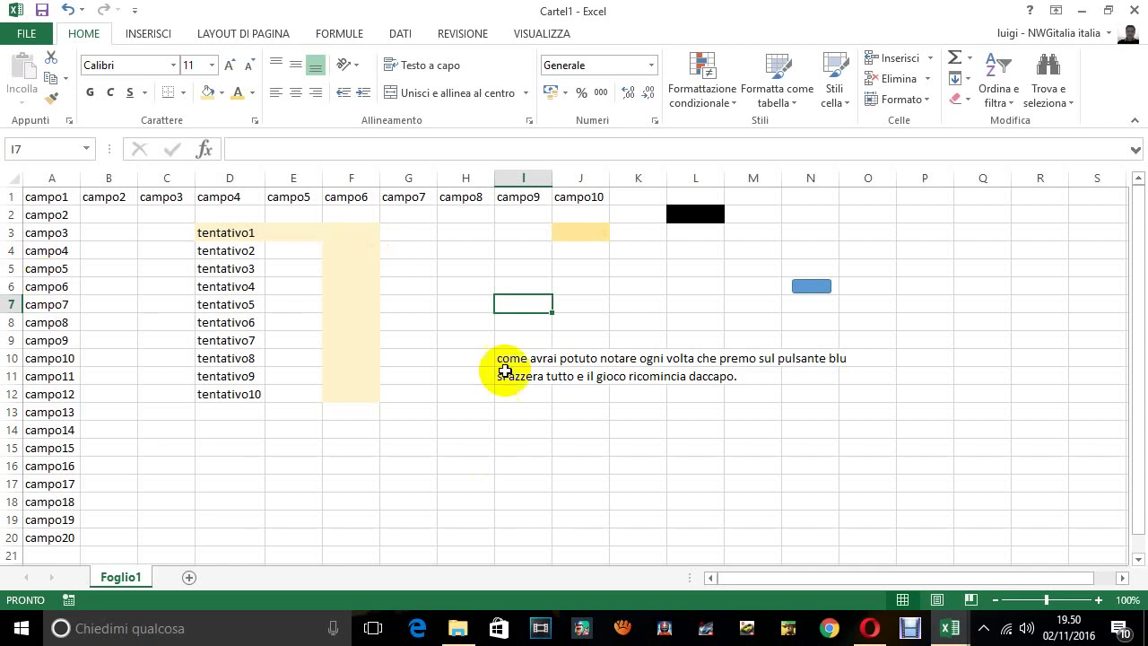
left_click(504, 400)
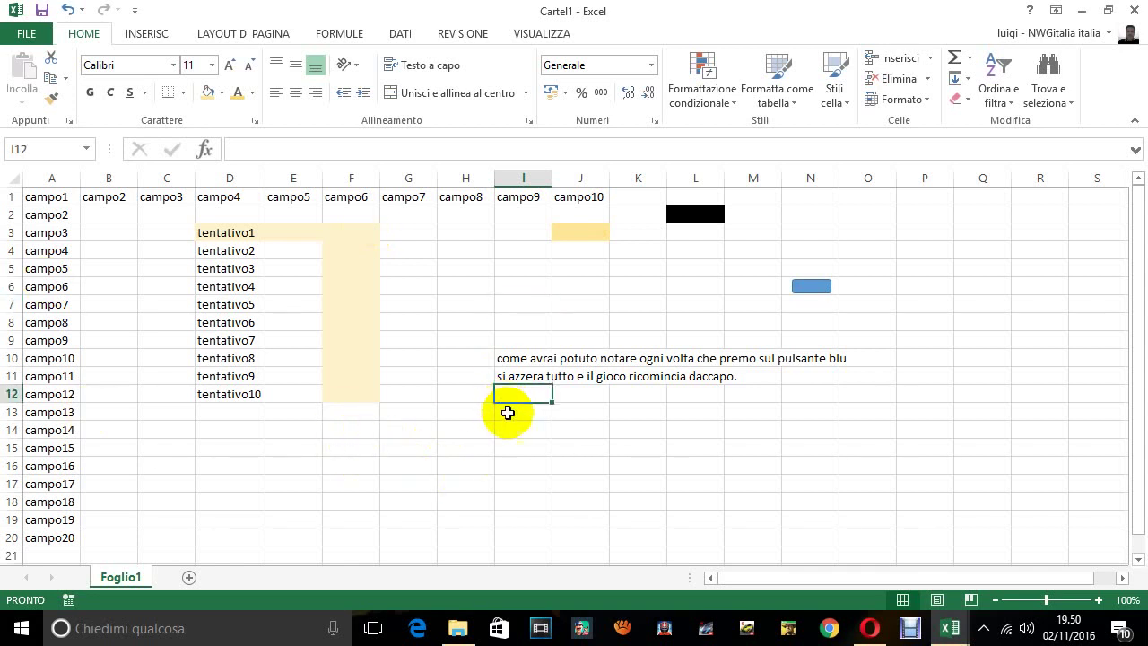
left_click(521, 416)
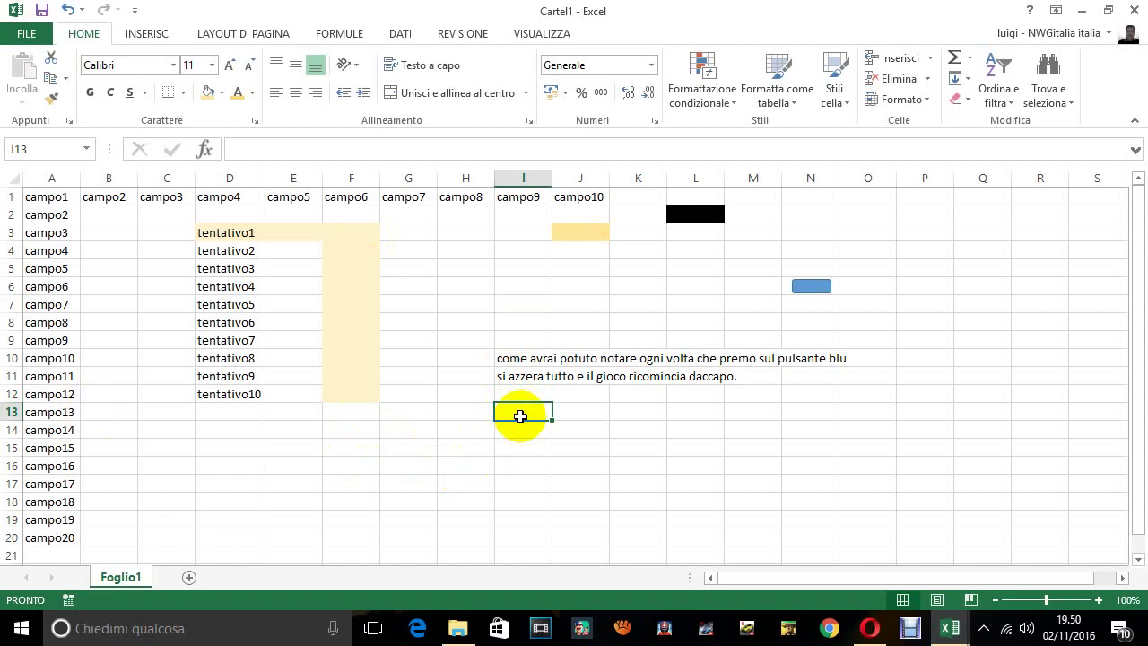
- Write 'è un giochino dove puoi indovinare il numero ,' in I13
type("è un")
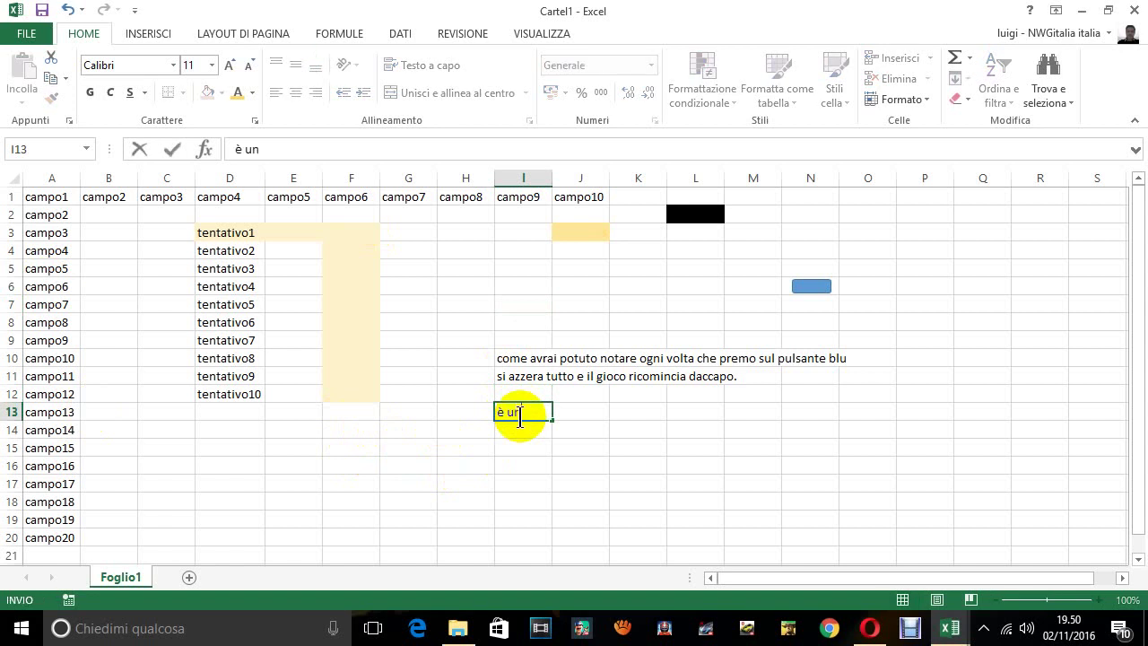
type(" giochino ")
type("dove p")
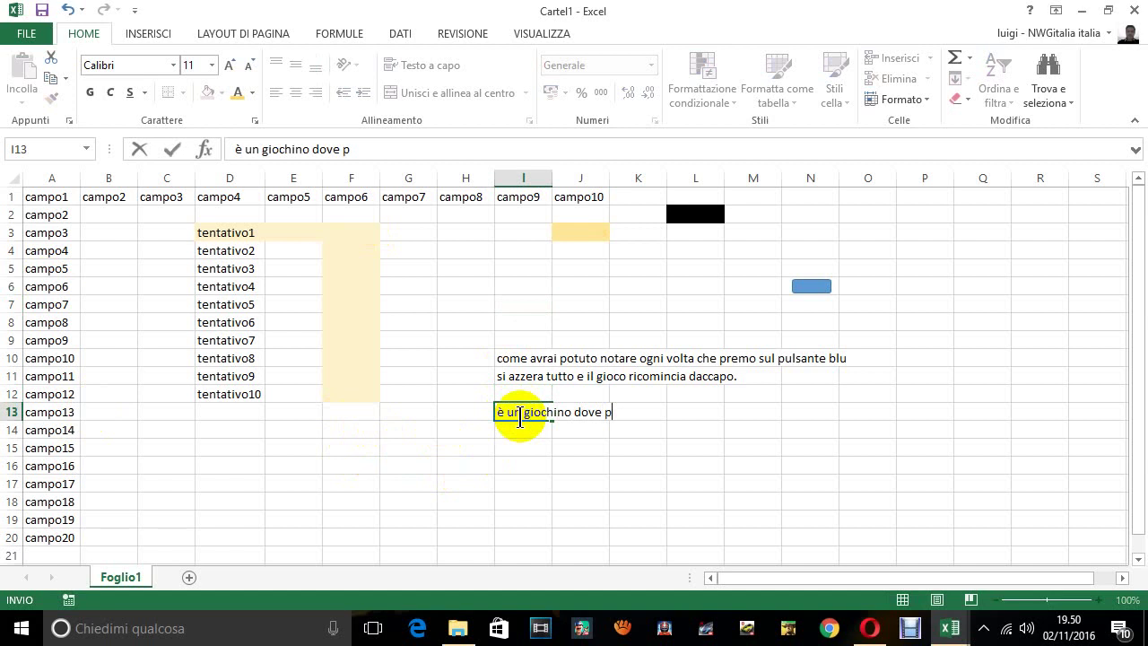
type("oi")
key("BackSpace")
key("BackSpace")
type("u")
type("oi inv")
key("BackSpace")
type("d")
type("ovinare il nu")
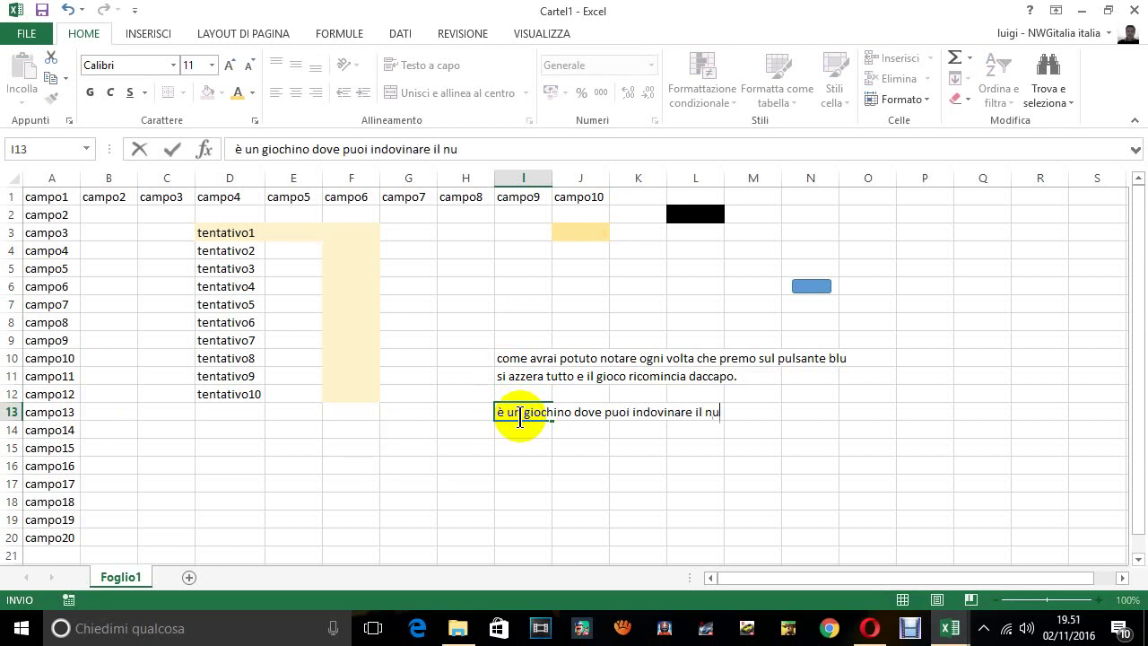
type("mero ,")
key("ctrl+Return")
- Add the I14 line saying it only serves to show the use of the SE command
key("Down")
type("ma")
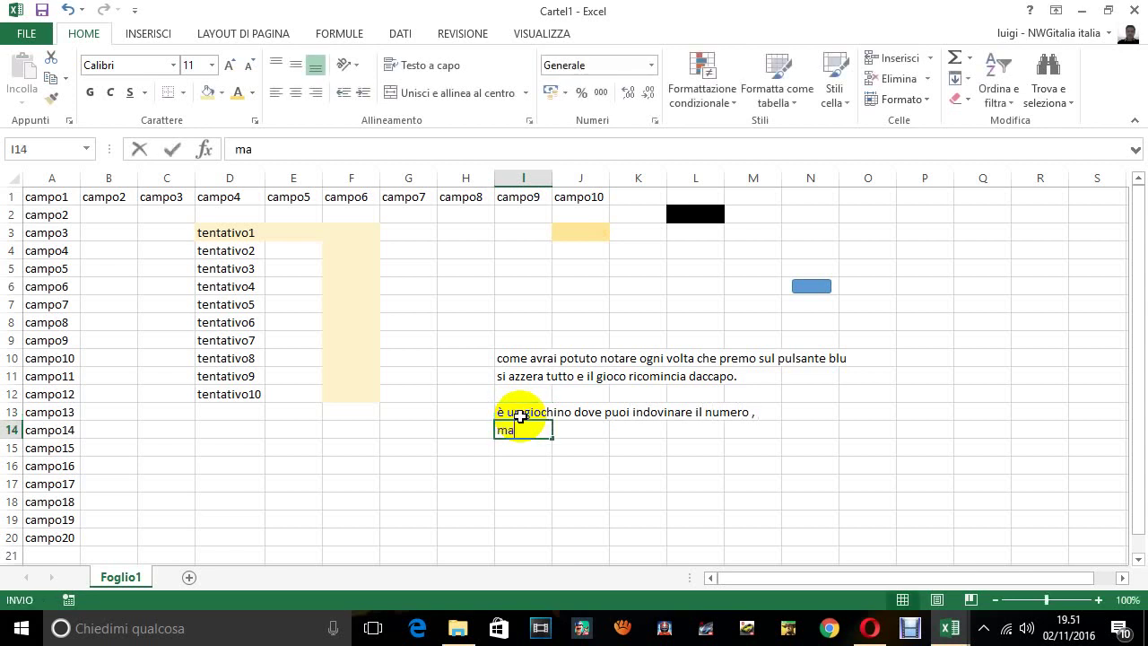
type(" serve ")
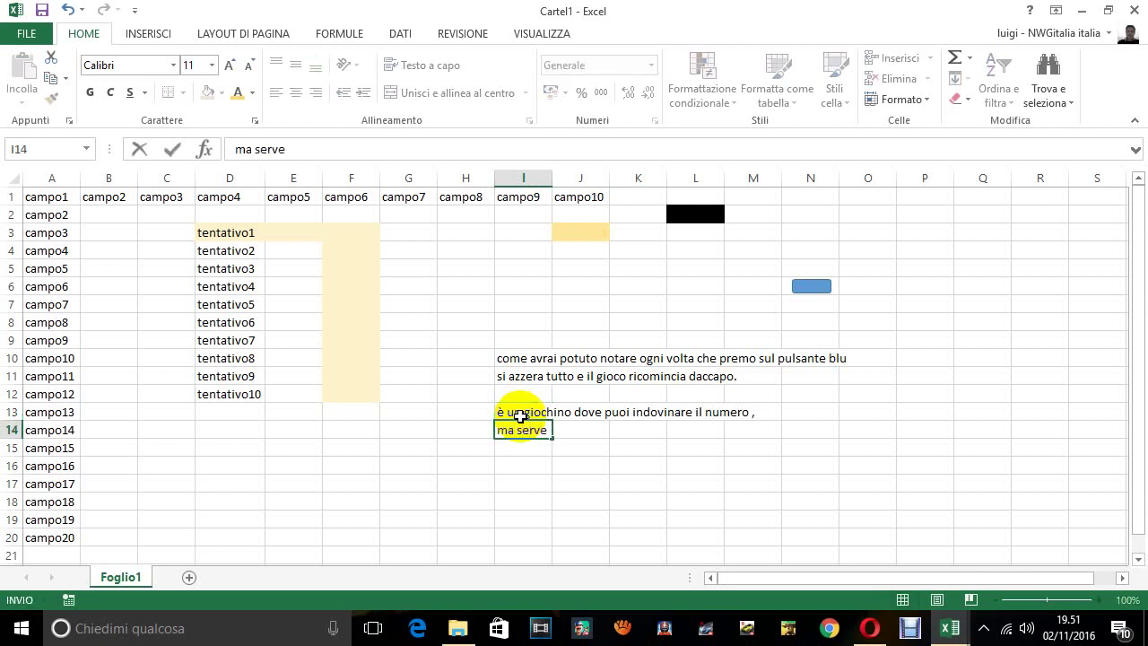
type("solo p")
type("er fara ")
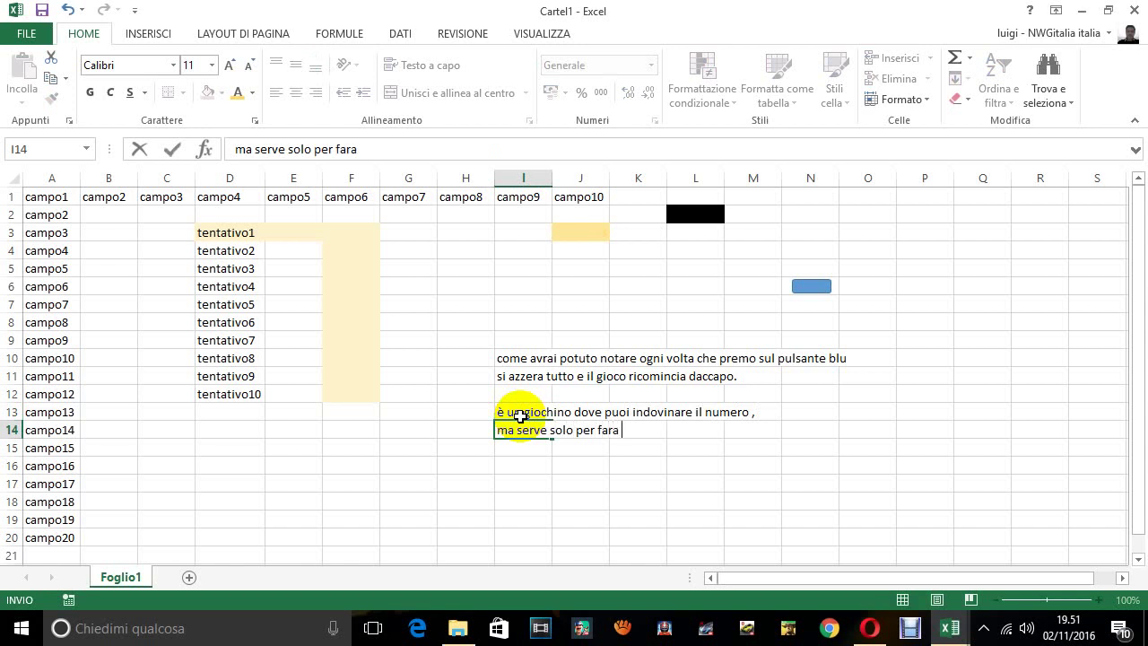
type("c")
key("BackSpace")
key("BackSpace")
key("BackSpace")
type("c")
type("apire l'")
type("uso del coma")
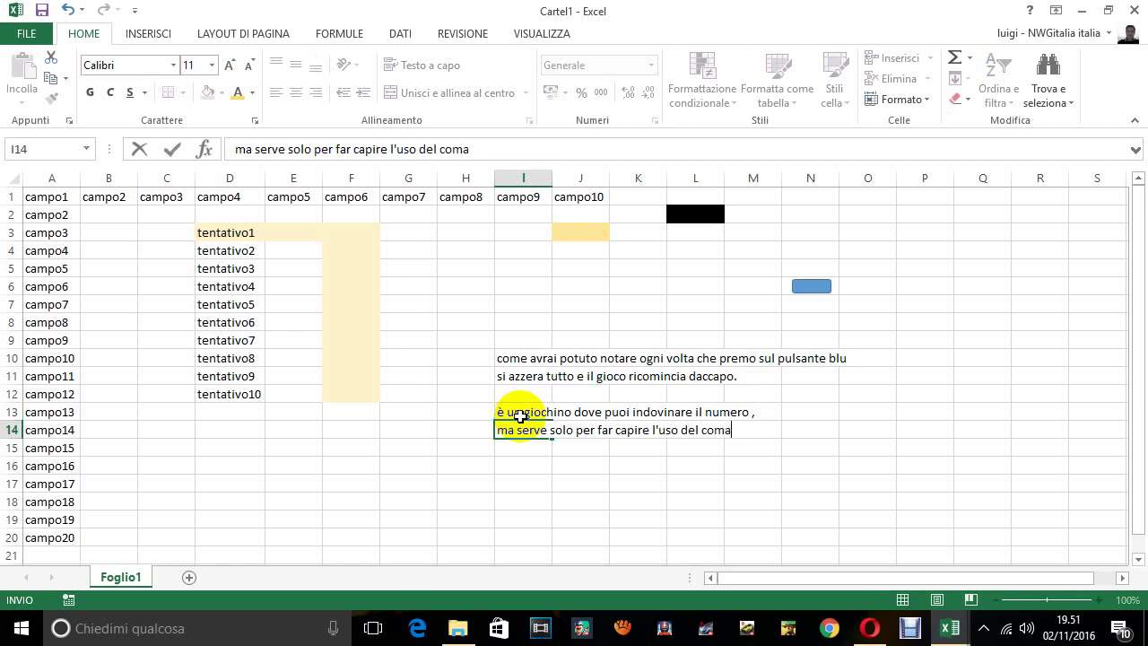
type("ndo ")
type("E")
key("BackSpace")
type("S")
type("E")
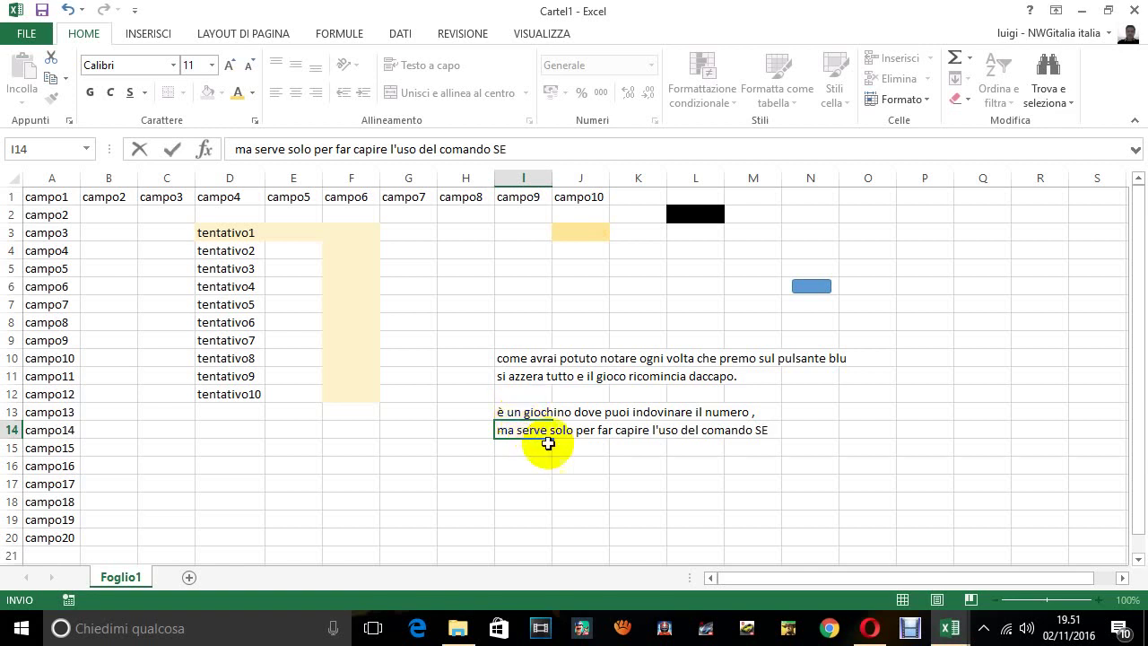
left_click(577, 482)
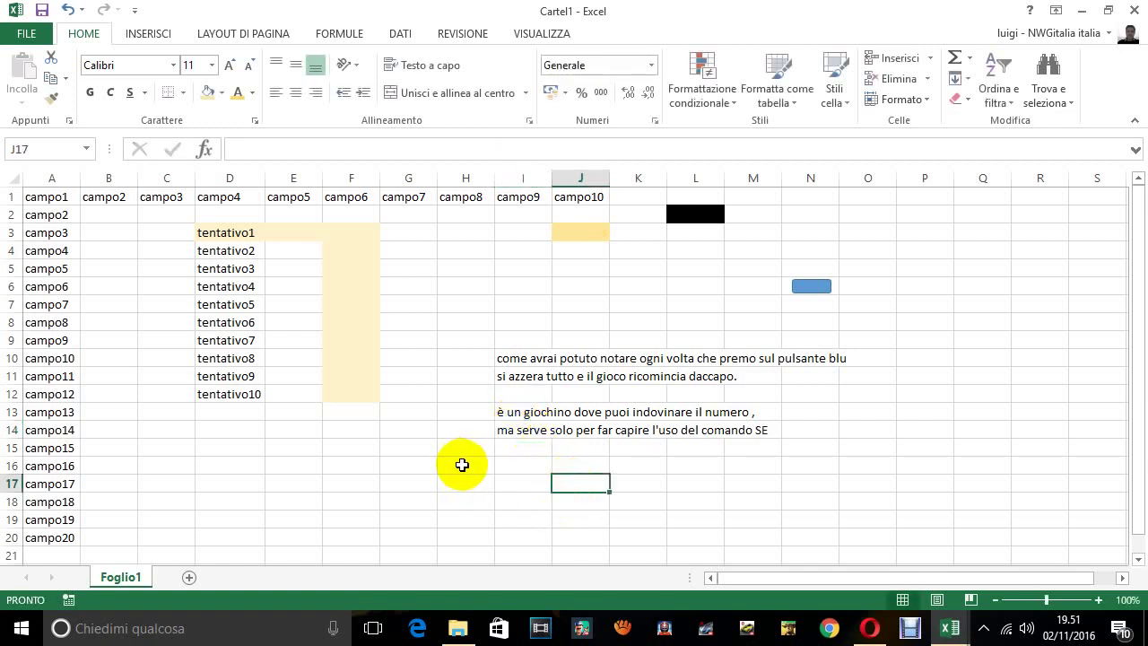